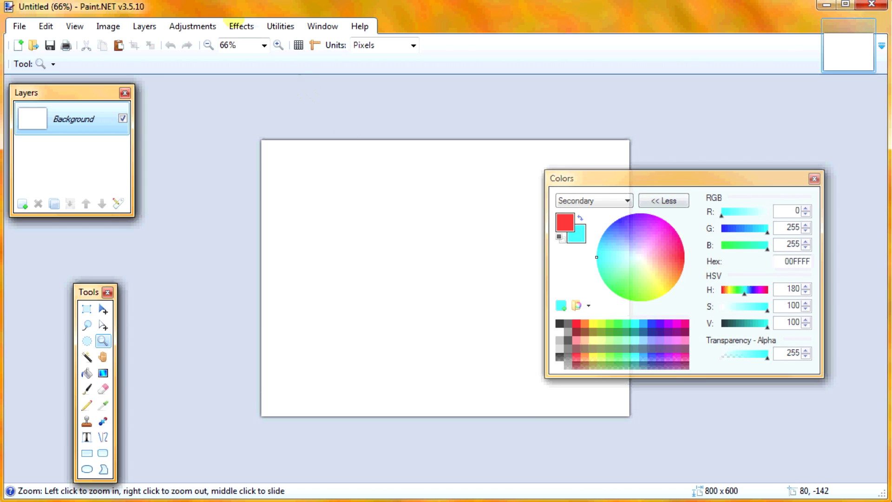
pyautogui.click(241, 26)
pyautogui.click(219, 231)
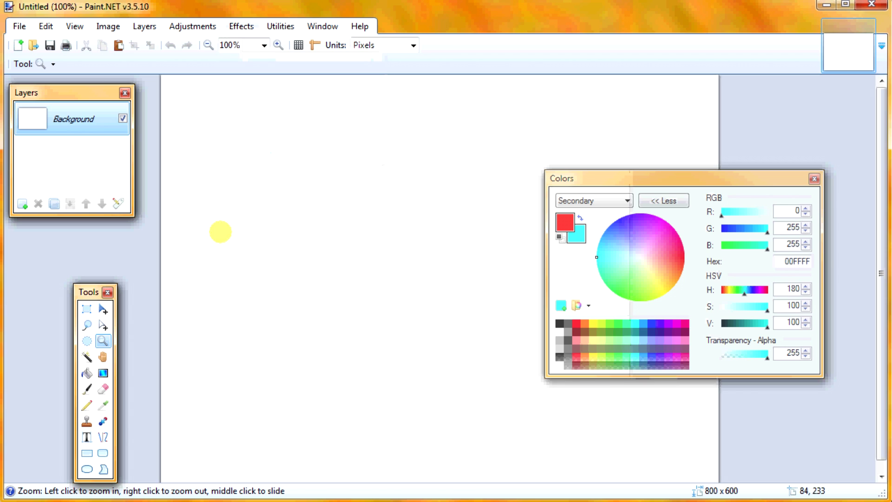
pyautogui.rightClick(264, 163)
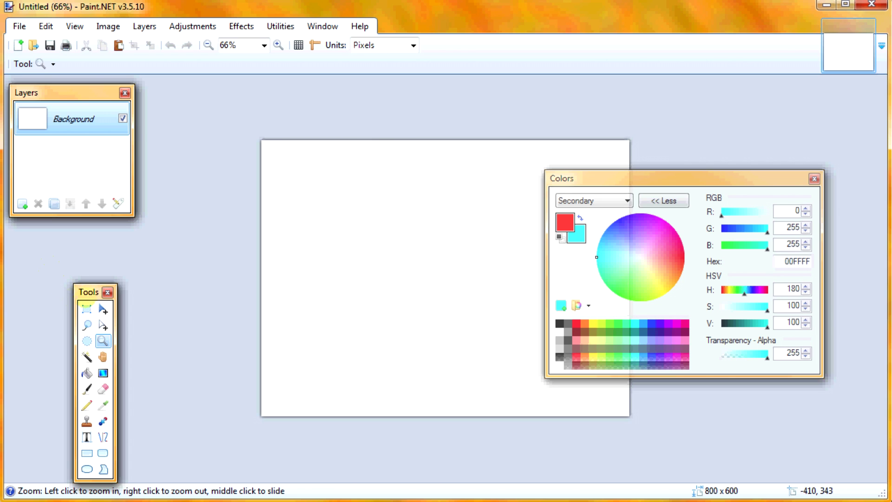
pyautogui.moveTo(86, 292); pyautogui.dragTo(82, 269)
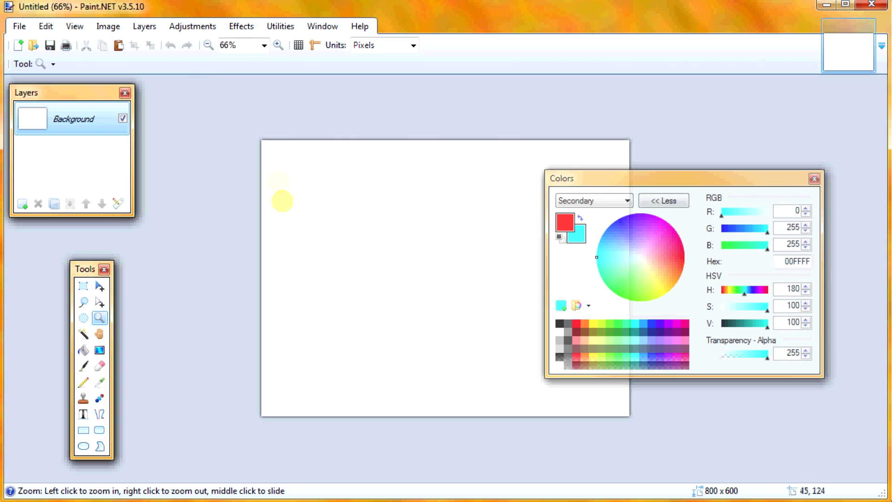
pyautogui.click(238, 27)
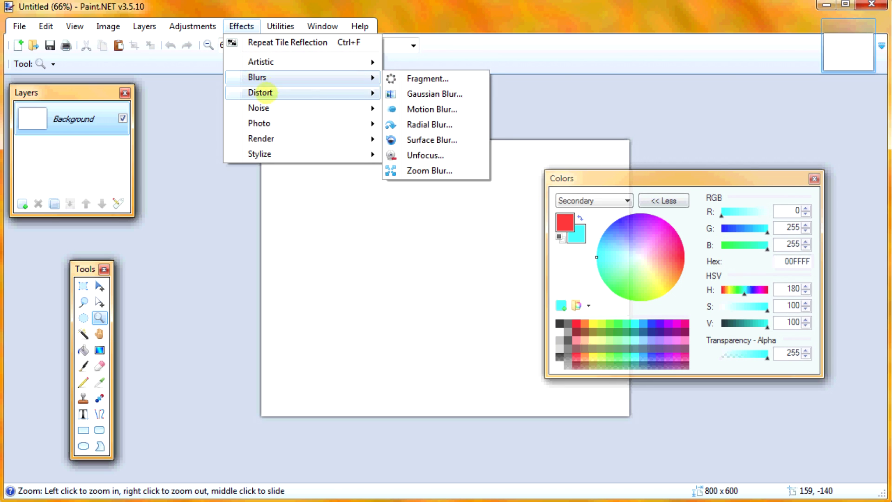
pyautogui.moveTo(270, 95)
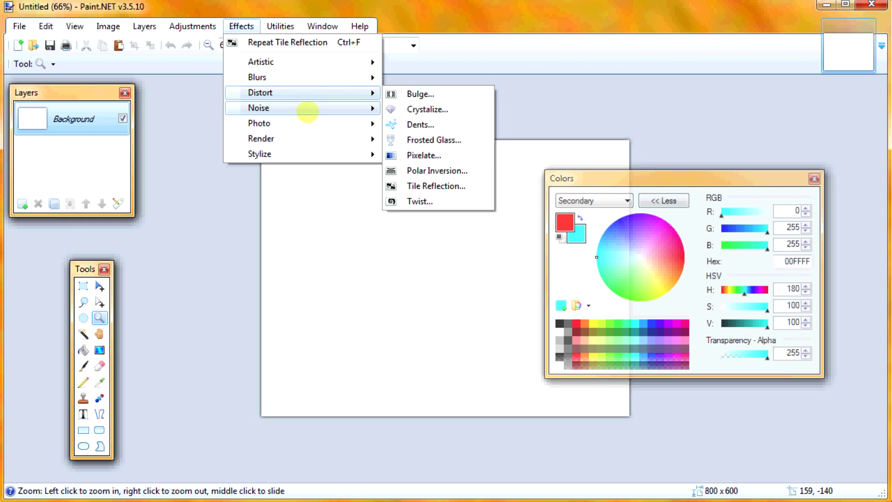
pyautogui.moveTo(319, 123)
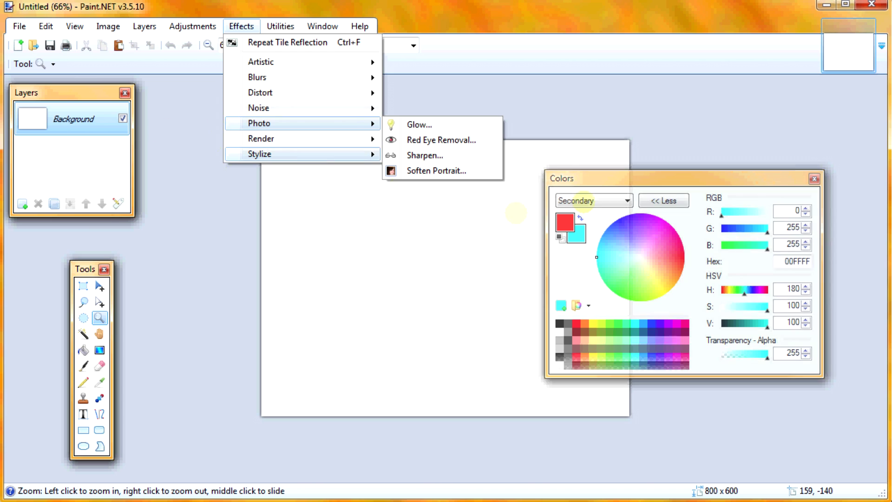
# - Set the primary colour to black (000000) and the secondary colour to white (FFFFFF)
pyautogui.moveTo(581, 178); pyautogui.dragTo(454, 178)
pyautogui.click(434, 222)
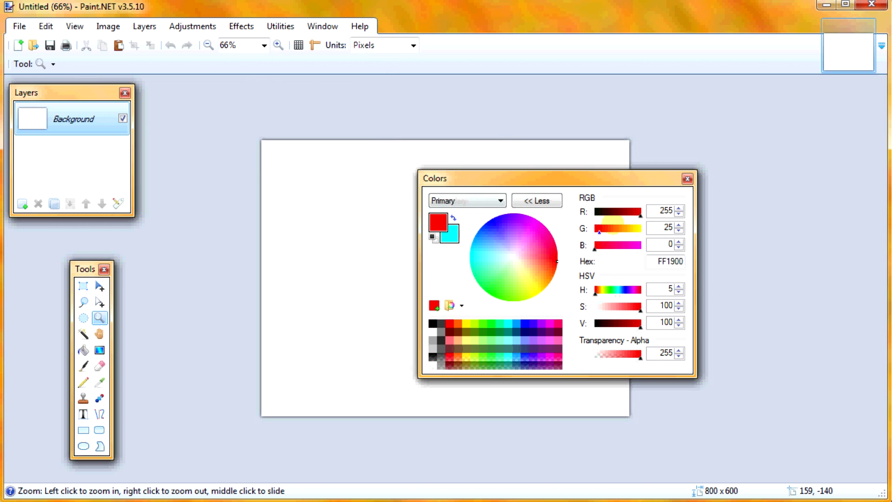
pyautogui.moveTo(608, 212); pyautogui.dragTo(595, 212)
pyautogui.click(596, 228)
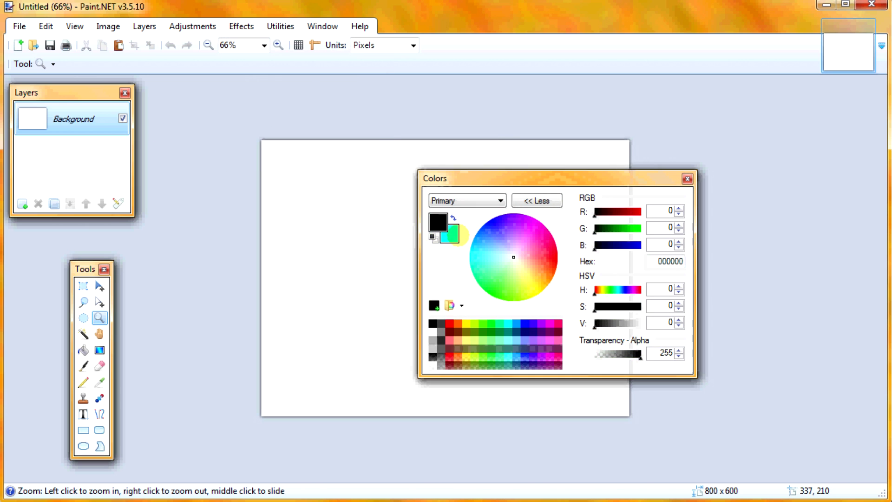
pyautogui.click(449, 234)
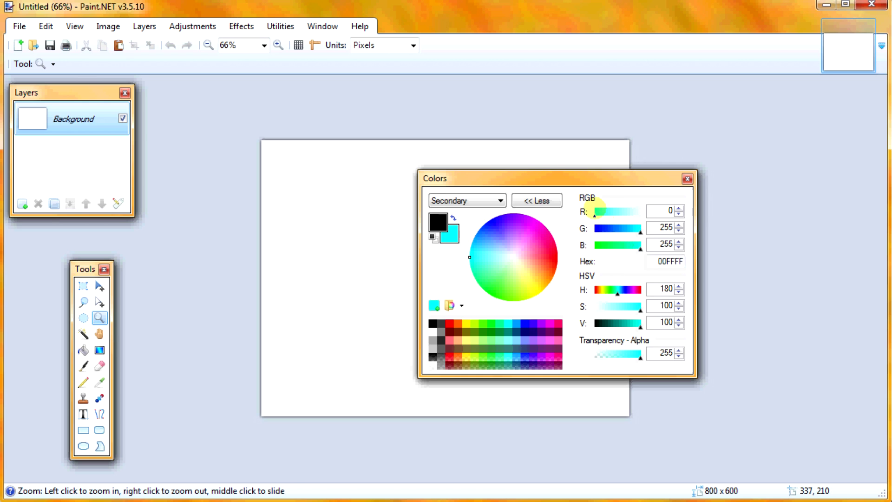
pyautogui.moveTo(595, 211); pyautogui.dragTo(641, 212)
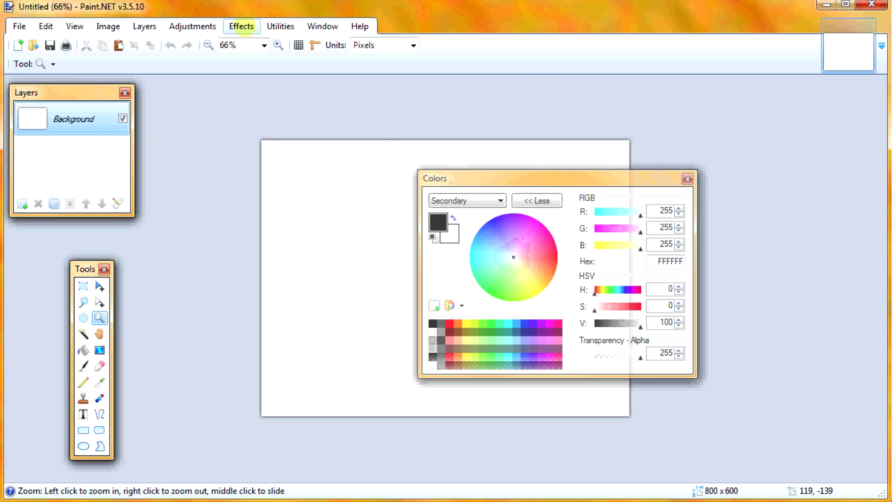
# - Start a Clouds render on the background layer with scale 271 and roughness 0.51
pyautogui.click(242, 27)
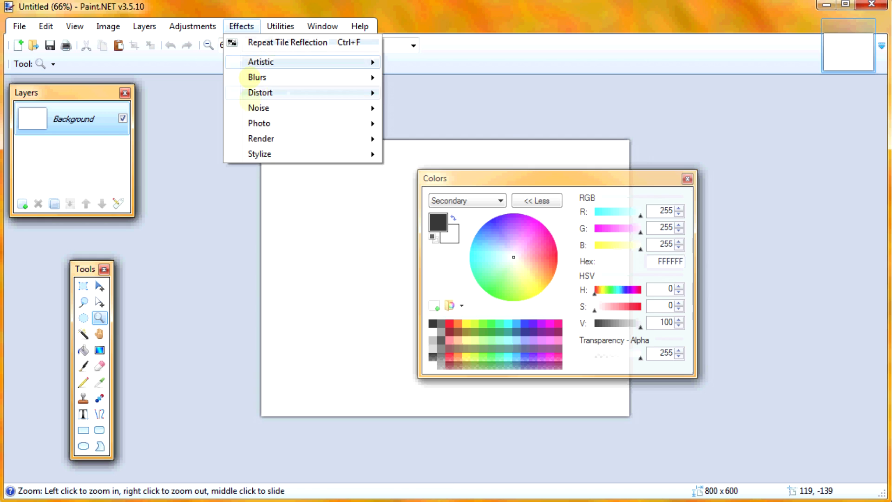
pyautogui.moveTo(260, 138)
pyautogui.click(442, 139)
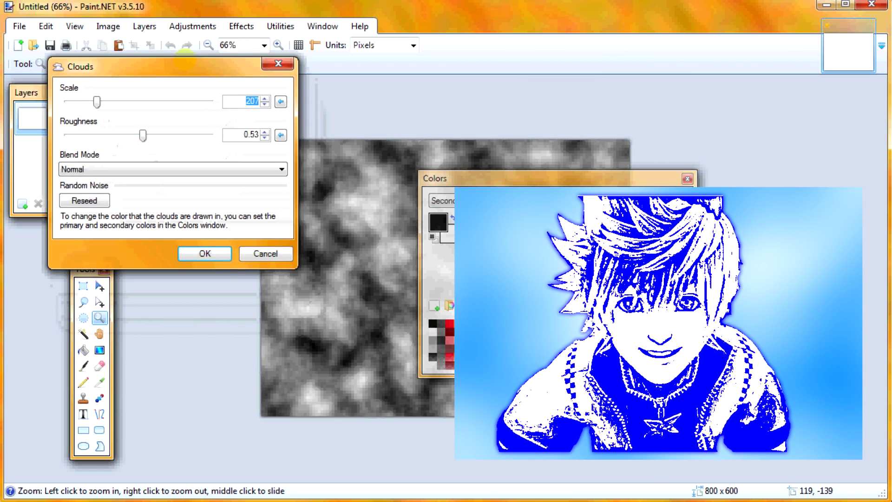
pyautogui.moveTo(185, 60); pyautogui.dragTo(167, 41)
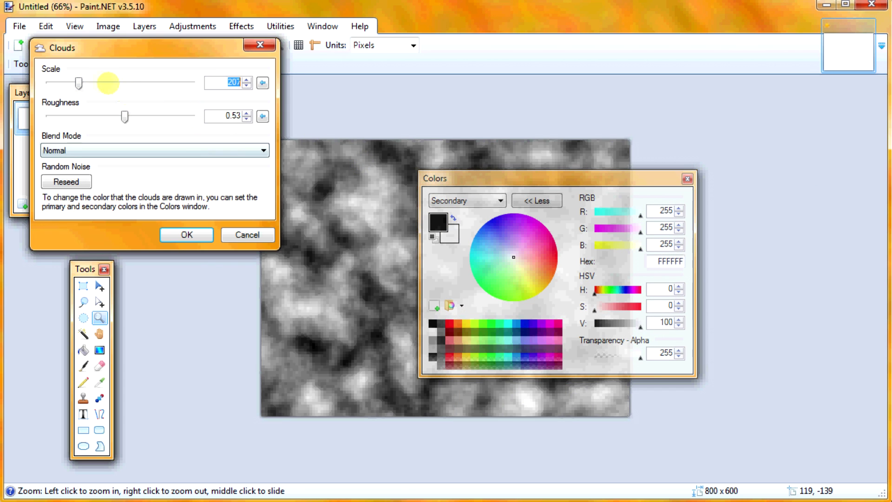
pyautogui.moveTo(79, 83)
pyautogui.mouseDown()
pyautogui.moveTo(102, 83)
pyautogui.moveTo(88, 84)
pyautogui.mouseUp()
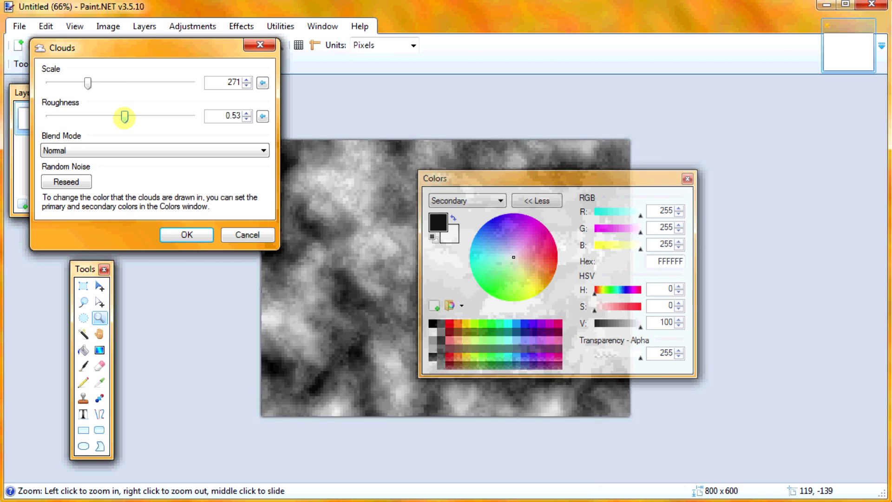
pyautogui.moveTo(123, 116)
pyautogui.mouseDown()
pyautogui.moveTo(104, 116)
pyautogui.moveTo(169, 115)
pyautogui.moveTo(123, 116)
pyautogui.mouseUp()
# - Try the Multiply and Glow blend modes for the clouds, then return to Normal
pyautogui.click(81, 152)
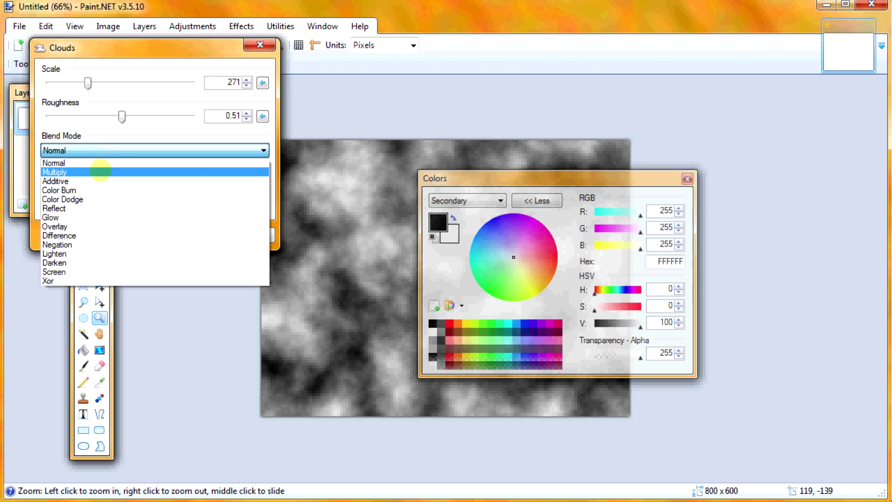
pyautogui.click(100, 171)
pyautogui.click(113, 151)
pyautogui.click(116, 218)
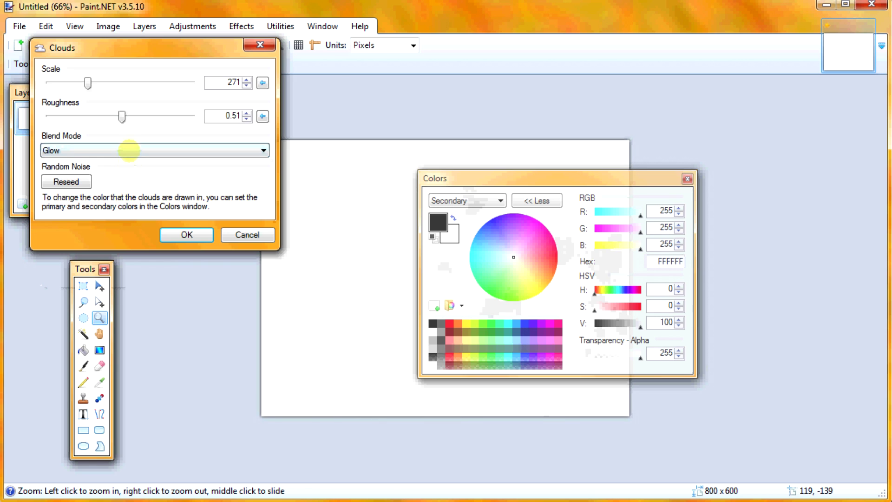
pyautogui.click(119, 151)
pyautogui.click(110, 162)
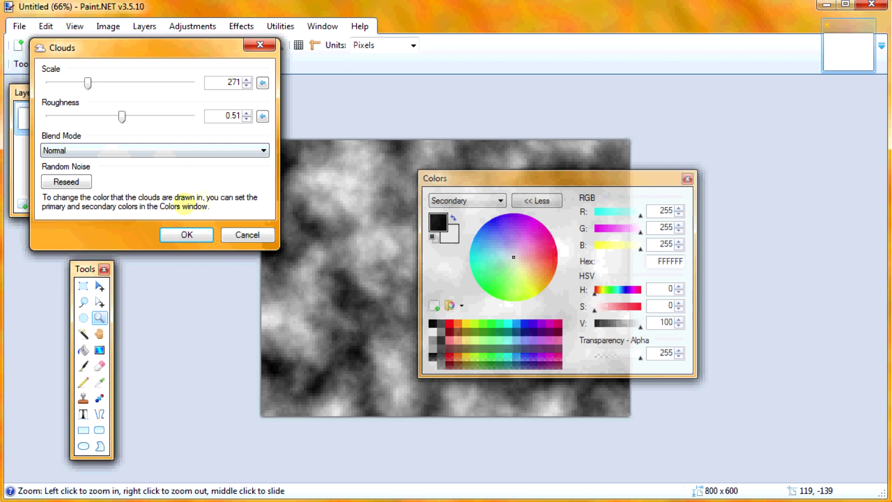
# - Reseed the cloud noise several times and apply the Clouds effect to the background
pyautogui.click(79, 185)
pyautogui.click(80, 185)
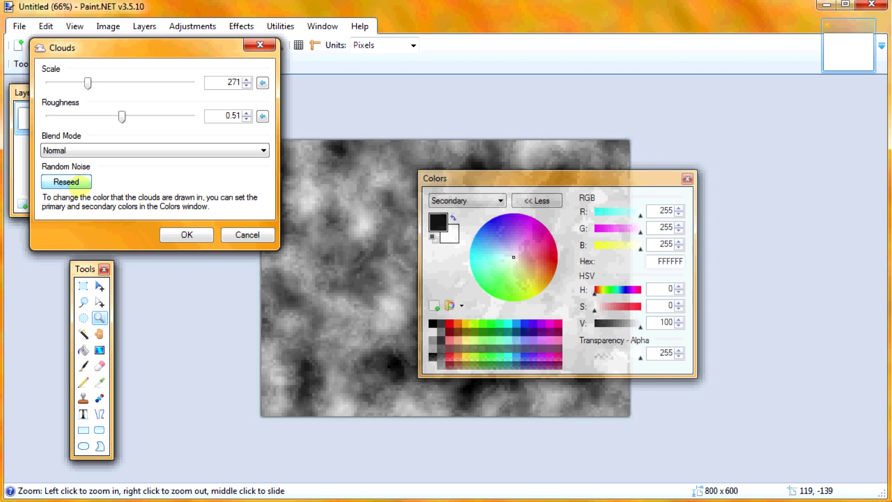
pyautogui.click(81, 185)
pyautogui.click(81, 186)
pyautogui.click(187, 235)
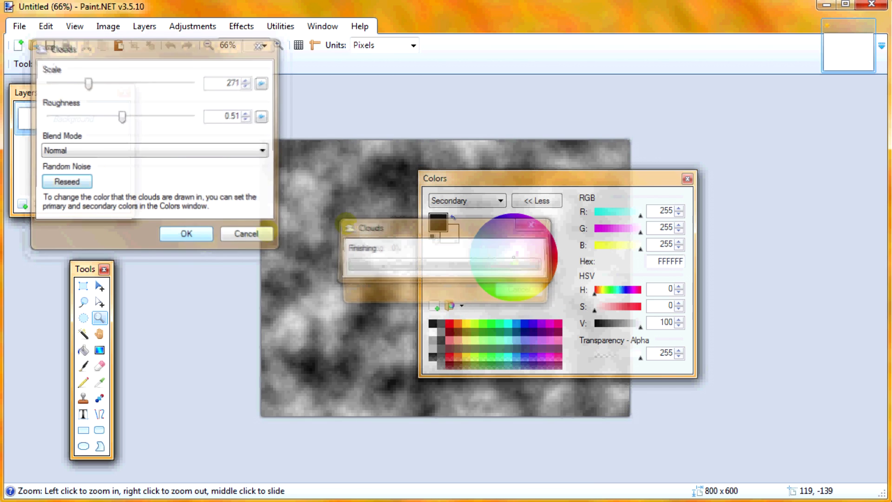
# - Add a new layer above the clouds and set the Paintbrush to a width of 10
pyautogui.moveTo(514, 179); pyautogui.dragTo(834, 149)
pyautogui.click(22, 204)
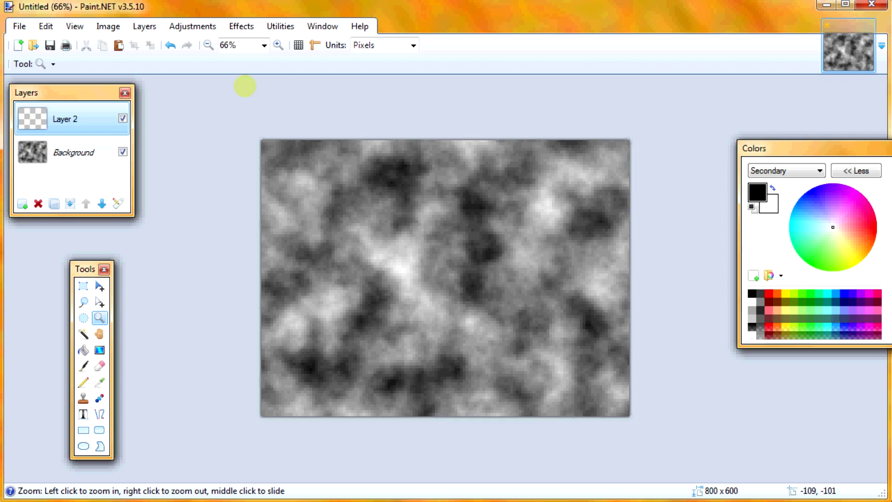
pyautogui.click(241, 26)
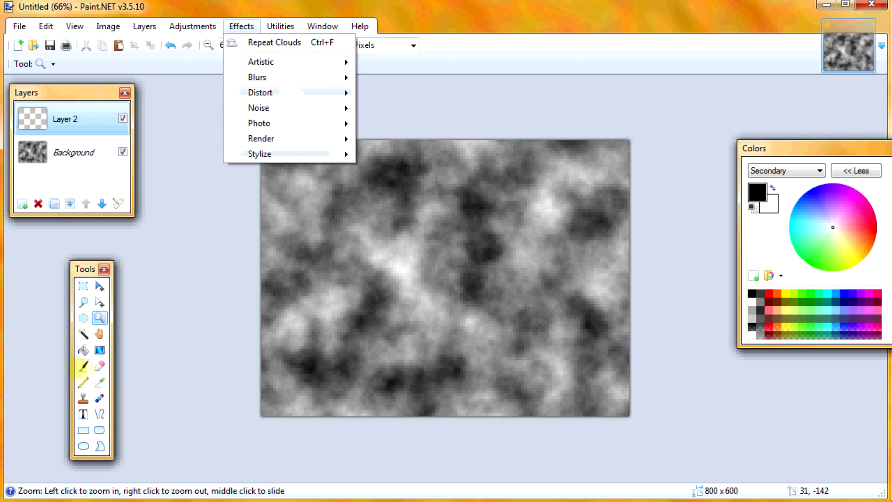
pyautogui.click(84, 367)
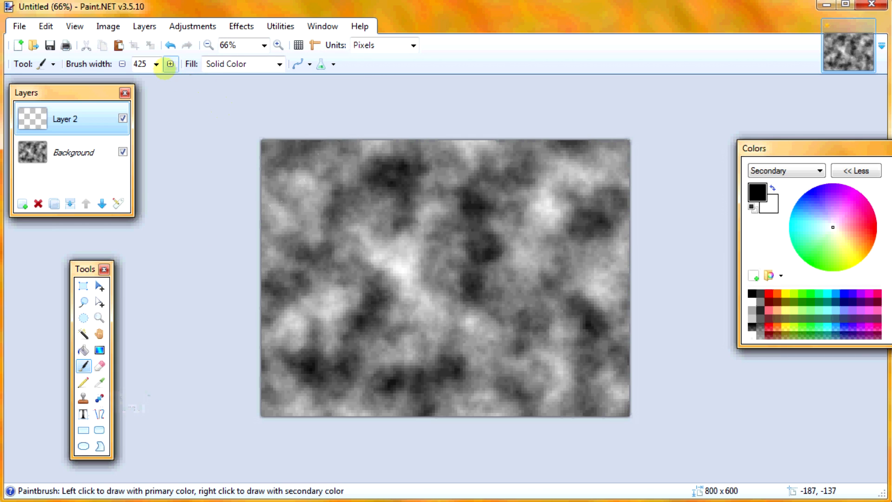
pyautogui.click(156, 64)
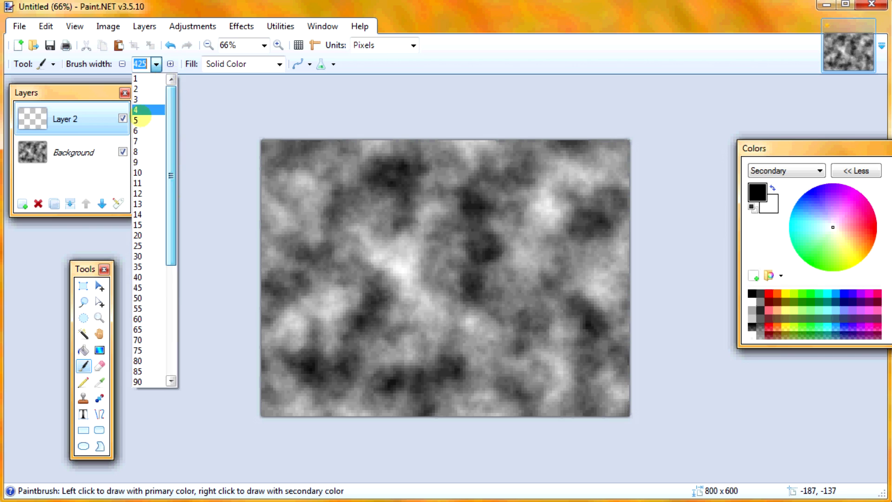
pyautogui.click(147, 172)
# - Set the secondary colour to red (FF0000) and scribble looping strokes across the middle of the new layer
pyautogui.moveTo(792, 146); pyautogui.dragTo(493, 154)
pyautogui.moveTo(653, 187); pyautogui.dragTo(614, 205)
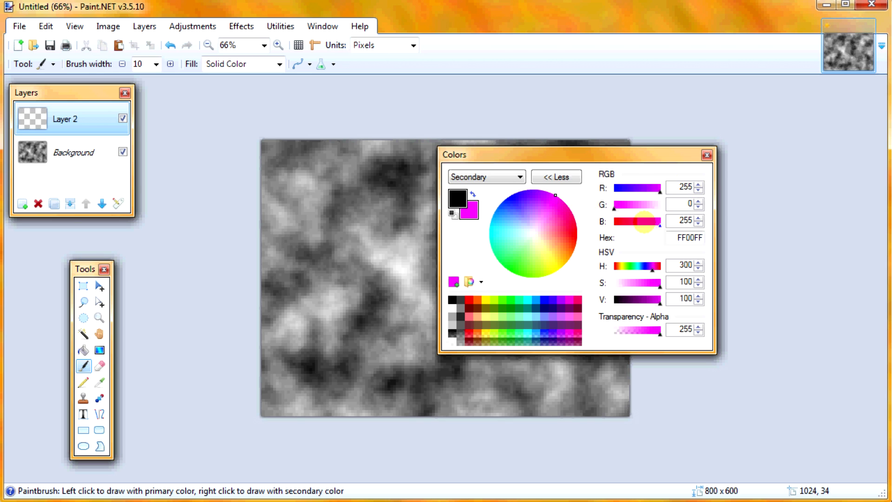
pyautogui.moveTo(658, 221); pyautogui.dragTo(614, 221)
pyautogui.moveTo(580, 161); pyautogui.dragTo(809, 170)
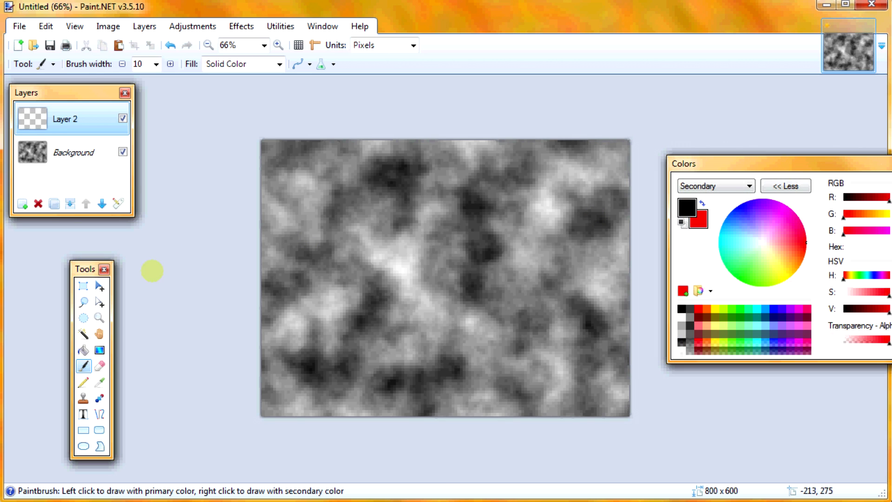
pyautogui.moveTo(362, 247)
pyautogui.mouseDown()
pyautogui.moveTo(439, 237)
pyautogui.moveTo(486, 267)
pyautogui.moveTo(455, 261)
pyautogui.moveTo(397, 326)
pyautogui.moveTo(408, 278)
pyautogui.moveTo(569, 273)
pyautogui.moveTo(378, 268)
pyautogui.mouseUp()
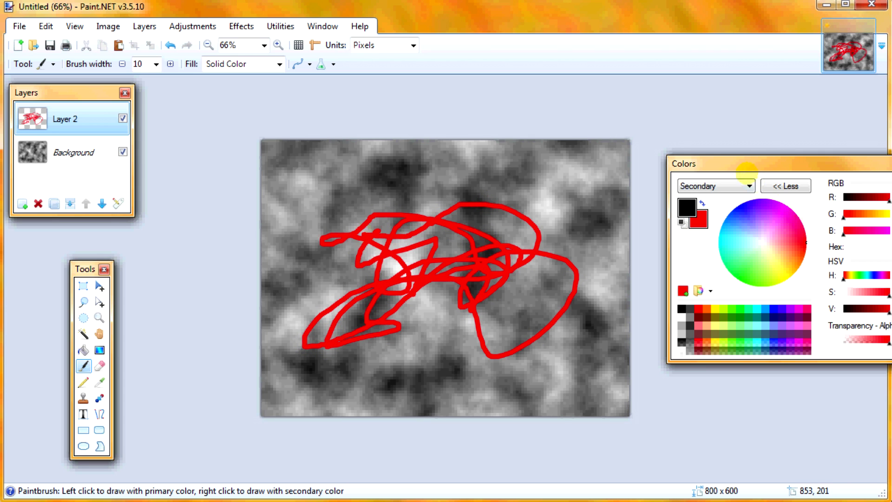
# - Scribble green (19FF00) and yellow strokes over the red ones, using each as the secondary colour
pyautogui.moveTo(828, 170); pyautogui.dragTo(749, 162)
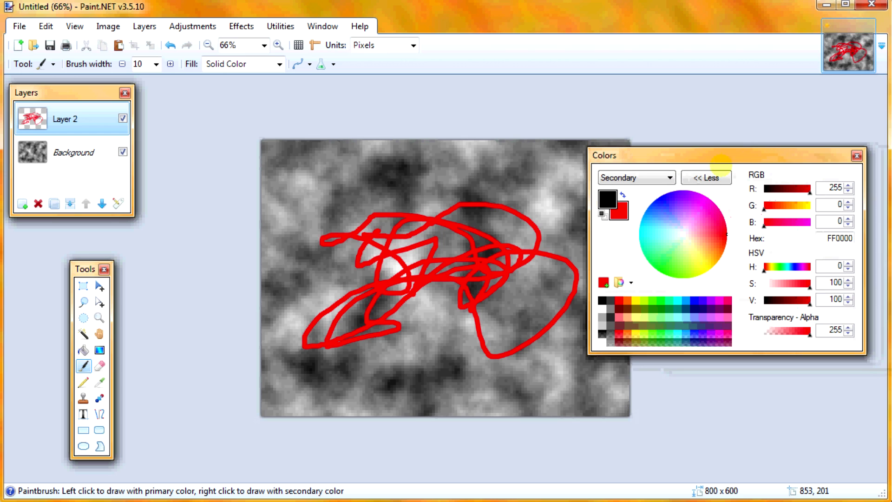
pyautogui.moveTo(789, 189); pyautogui.dragTo(764, 189)
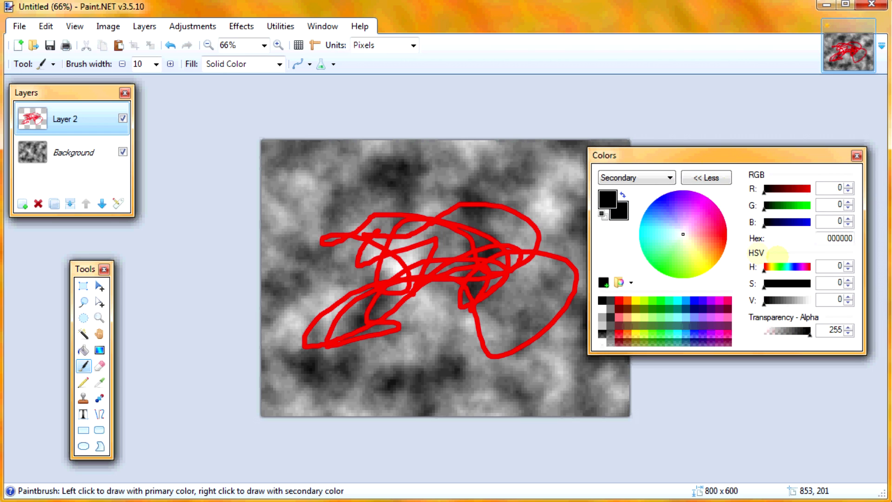
pyautogui.moveTo(688, 277); pyautogui.dragTo(665, 275)
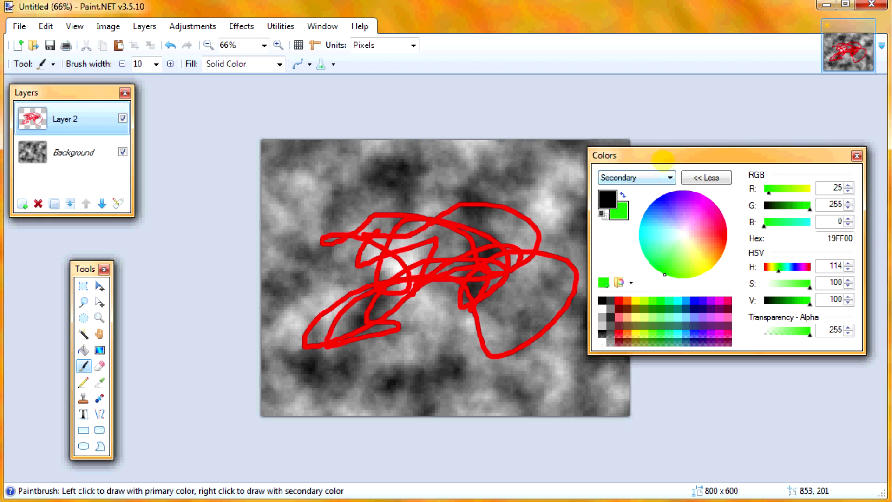
pyautogui.moveTo(662, 160); pyautogui.dragTo(765, 156)
pyautogui.moveTo(455, 203)
pyautogui.mouseDown()
pyautogui.moveTo(419, 298)
pyautogui.moveTo(415, 279)
pyautogui.mouseUp()
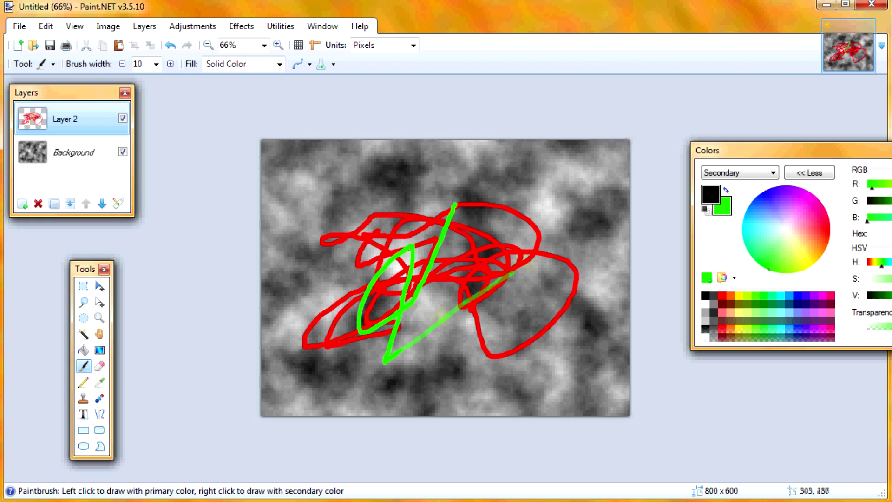
pyautogui.moveTo(511, 274); pyautogui.dragTo(550, 300)
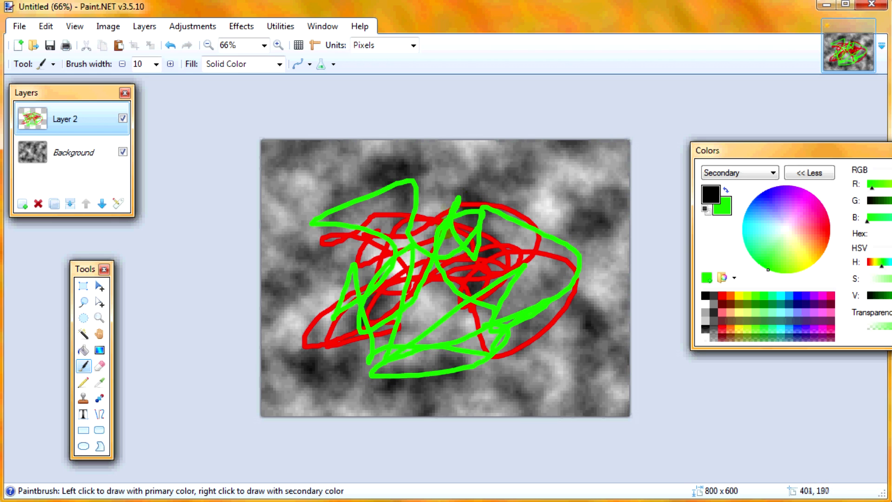
pyautogui.click(809, 264)
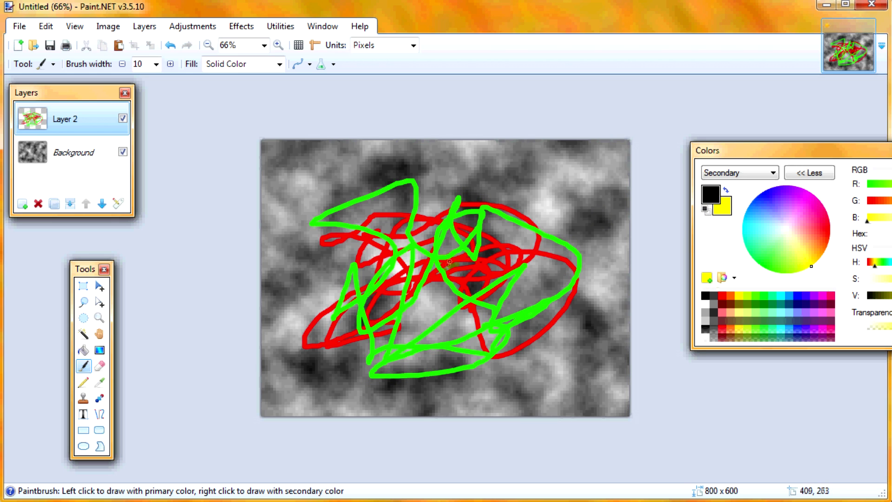
pyautogui.moveTo(412, 331)
pyautogui.mouseDown()
pyautogui.moveTo(395, 288)
pyautogui.moveTo(432, 251)
pyautogui.moveTo(446, 298)
pyautogui.moveTo(429, 319)
pyautogui.moveTo(444, 233)
pyautogui.mouseUp()
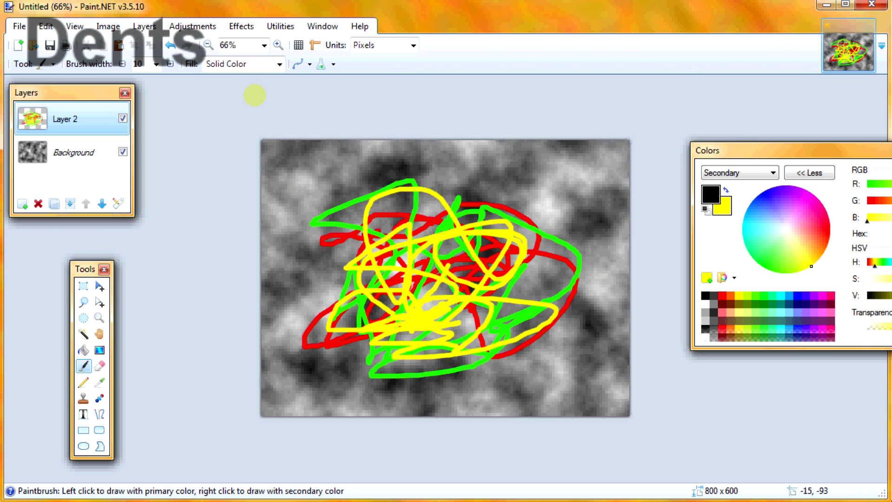
# - Start the Dents effect on the scribble layer with a scale of 45.07 and a refraction of 103.85
pyautogui.click(241, 25)
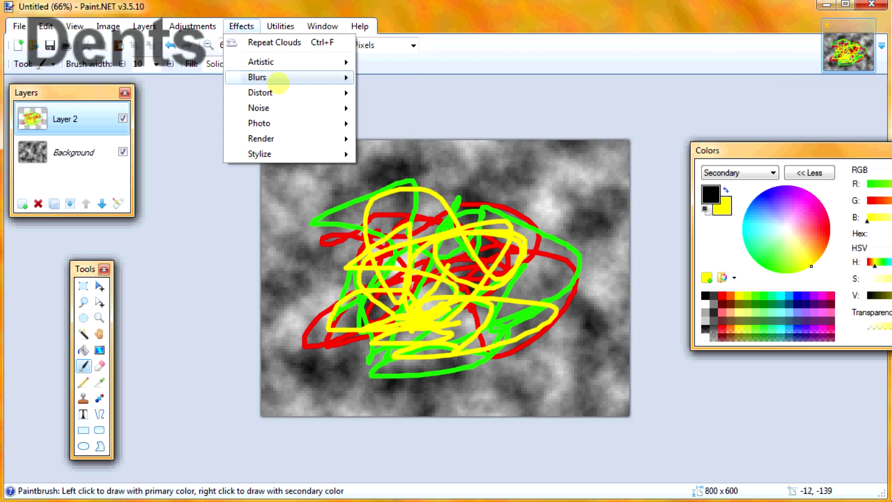
pyautogui.moveTo(277, 93)
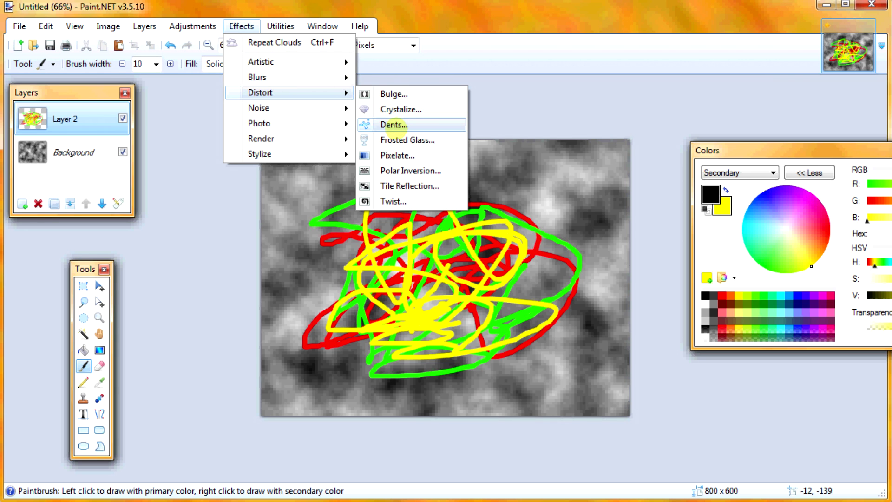
pyautogui.click(394, 125)
pyautogui.moveTo(371, 129); pyautogui.dragTo(679, 153)
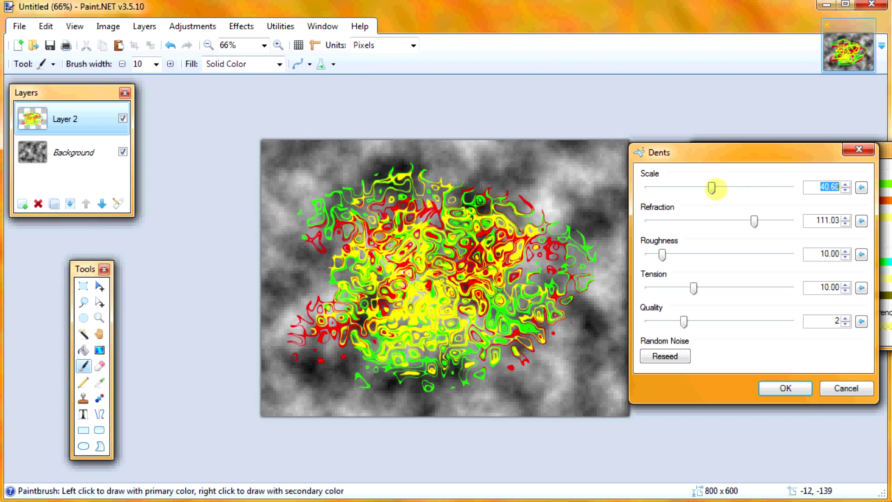
pyautogui.moveTo(711, 187)
pyautogui.mouseDown()
pyautogui.moveTo(751, 188)
pyautogui.moveTo(715, 188)
pyautogui.mouseUp()
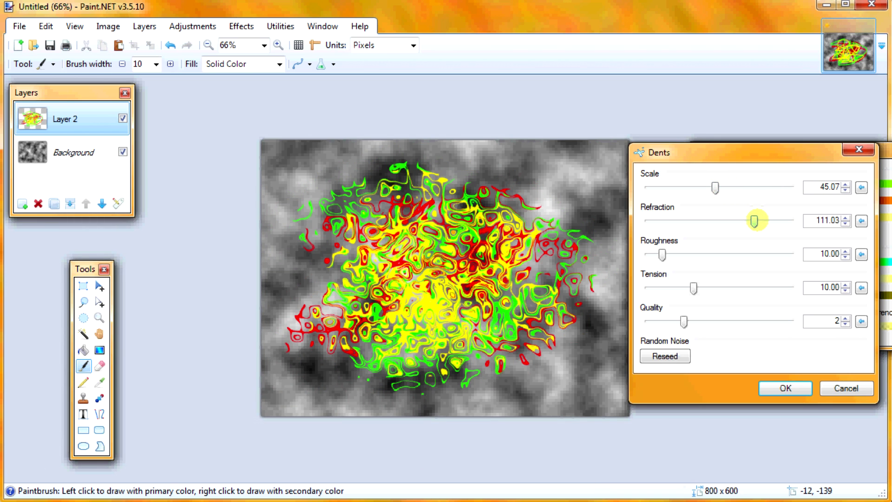
pyautogui.moveTo(755, 221)
pyautogui.mouseDown()
pyautogui.moveTo(790, 220)
pyautogui.moveTo(683, 221)
pyautogui.moveTo(781, 221)
pyautogui.moveTo(751, 221)
pyautogui.mouseUp()
# - Try a high Dents roughness of about 80, reduce it to 26.47, and set the refraction to 154.42
pyautogui.moveTo(660, 254); pyautogui.dragTo(732, 254)
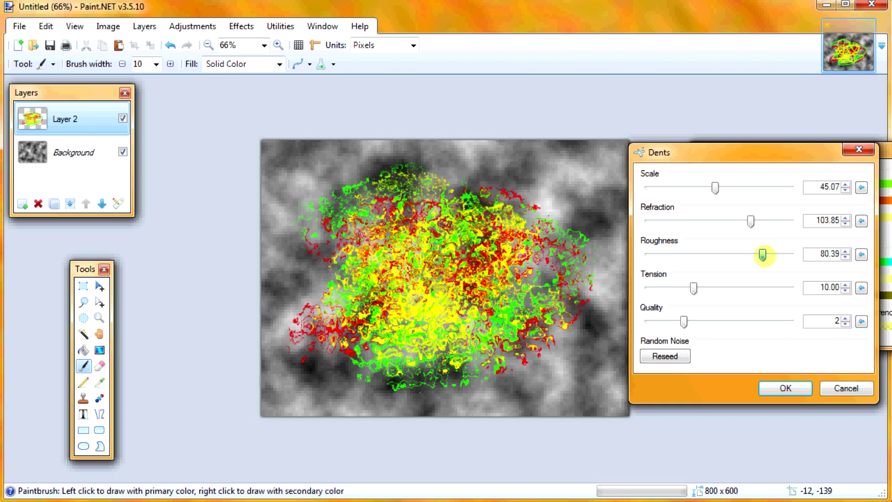
pyautogui.moveTo(762, 254); pyautogui.dragTo(688, 259)
pyautogui.moveTo(751, 221); pyautogui.dragTo(773, 222)
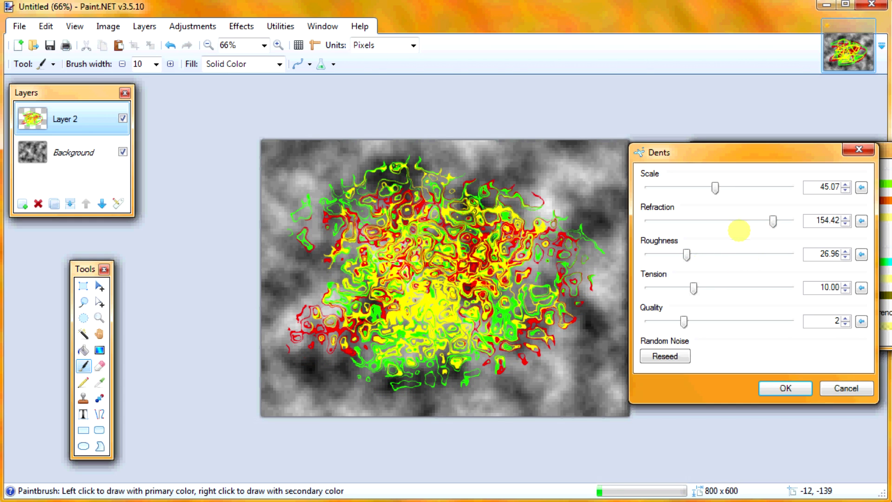
pyautogui.moveTo(686, 255); pyautogui.dragTo(686, 256)
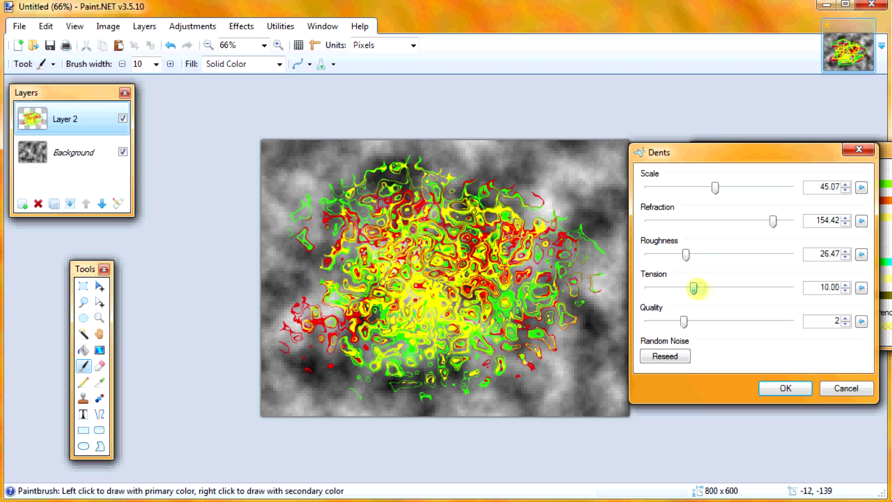
# - Try a Dents tension of 25 with the refraction lowered to about 101
pyautogui.moveTo(694, 289); pyautogui.dragTo(731, 287)
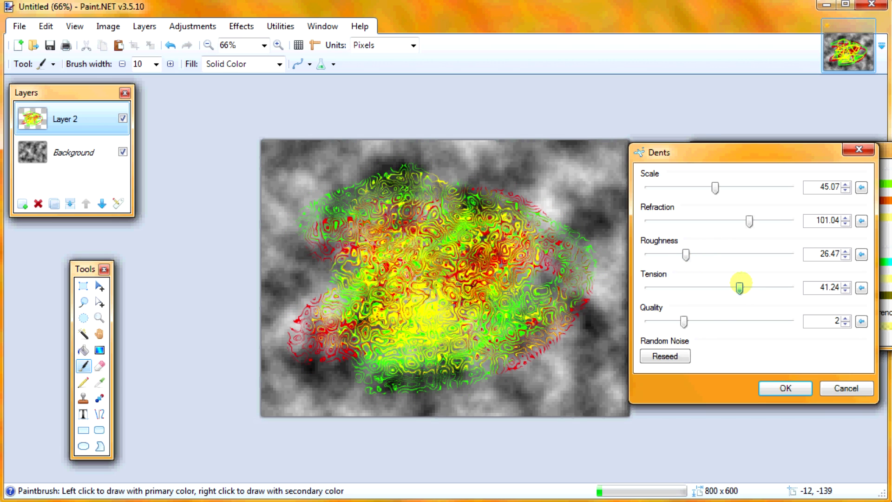
pyautogui.moveTo(740, 285); pyautogui.dragTo(720, 288)
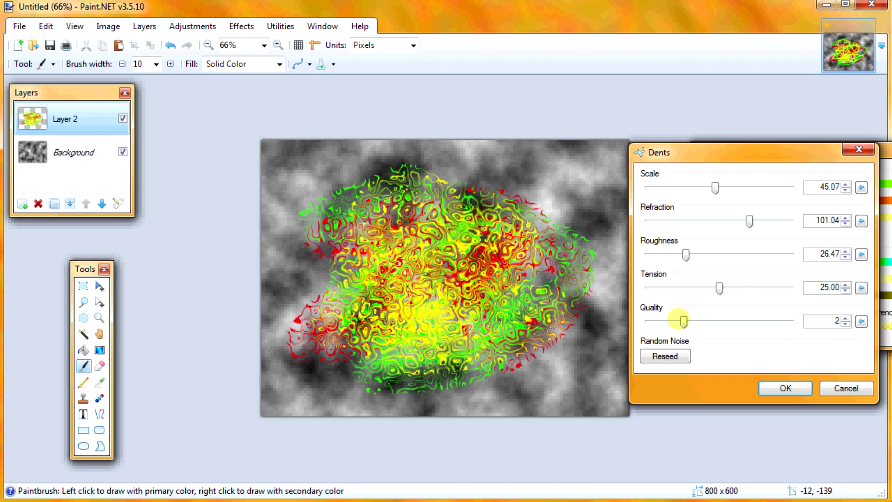
pyautogui.moveTo(684, 322); pyautogui.dragTo(720, 322)
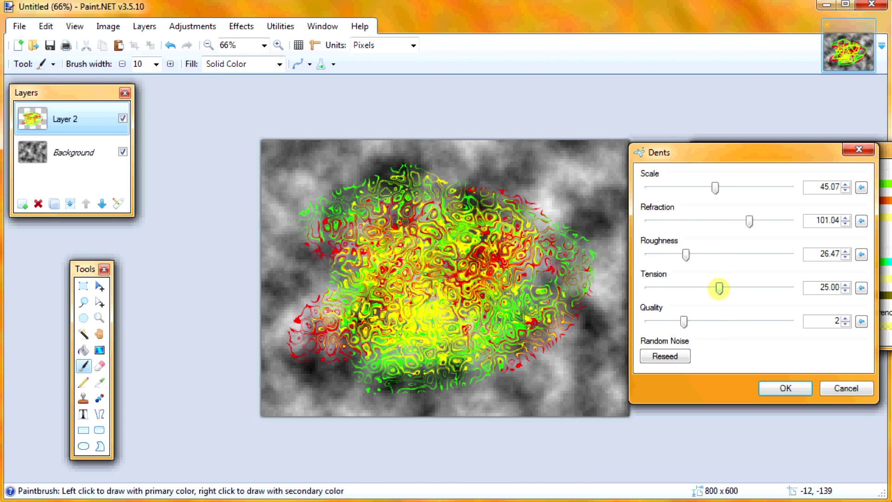
# - Set the Dents tension to 7.54, refraction to 151 and scale to 45.99, and apply the effect
pyautogui.moveTo(719, 289); pyautogui.dragTo(687, 288)
pyautogui.moveTo(749, 221); pyautogui.dragTo(770, 221)
pyautogui.moveTo(714, 187); pyautogui.dragTo(716, 187)
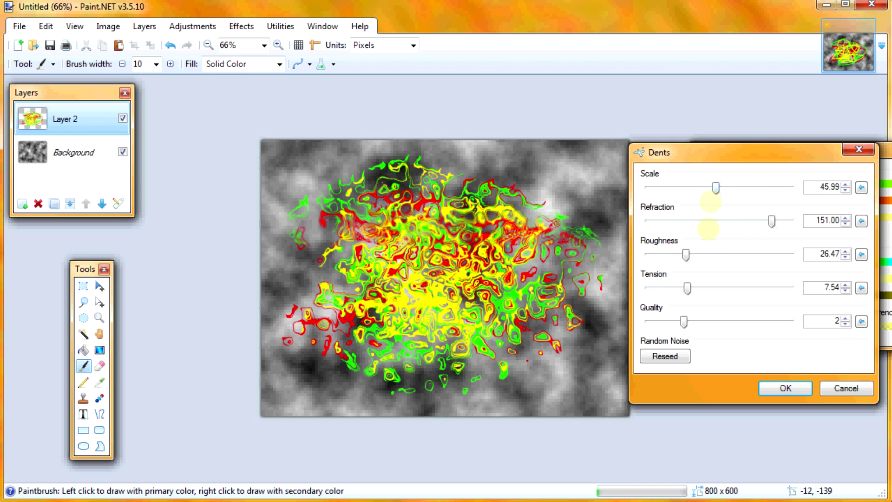
pyautogui.click(785, 388)
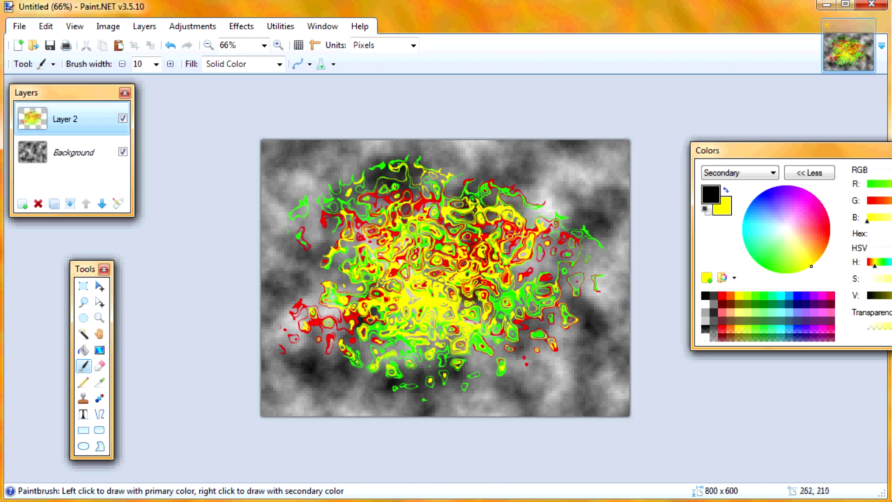
# - Start the Polar Inversion effect on the scribble layer and set its edge behavior to Reflect
pyautogui.click(241, 26)
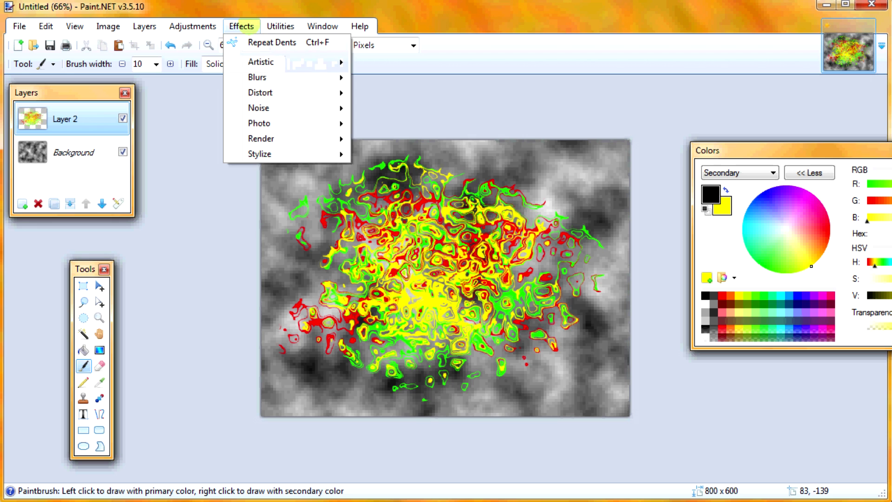
pyautogui.moveTo(279, 93)
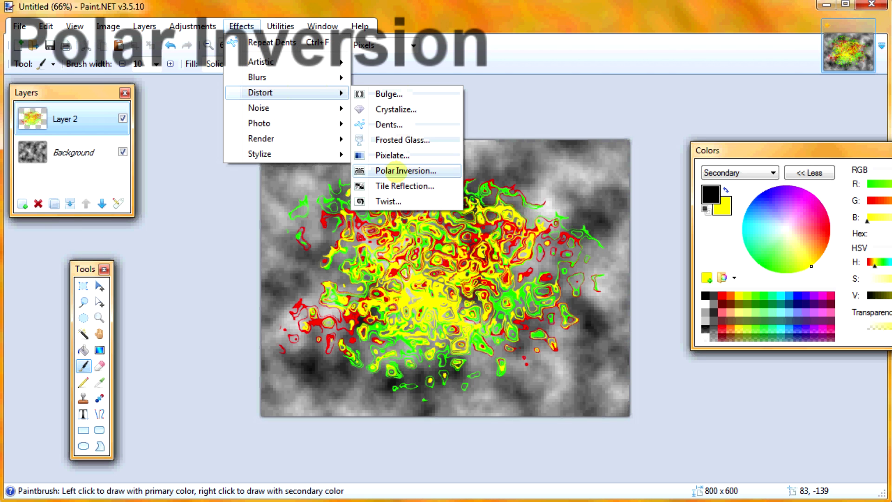
pyautogui.click(404, 170)
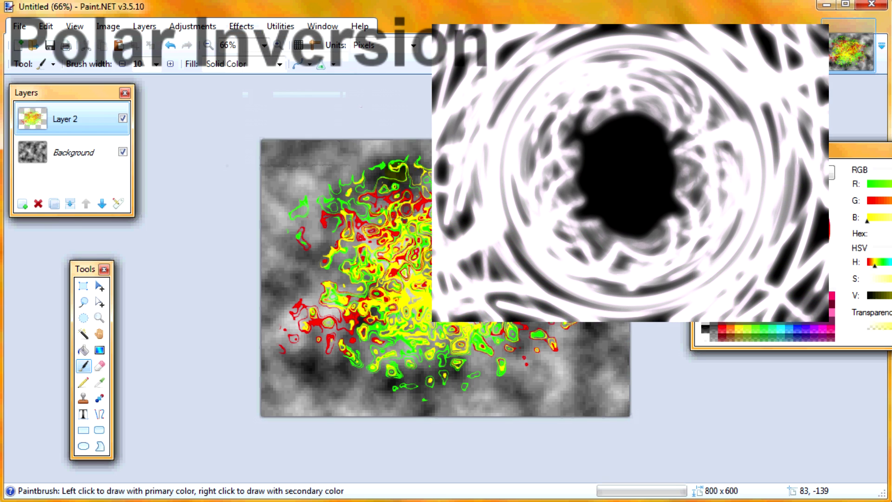
pyautogui.moveTo(367, 141); pyautogui.dragTo(693, 167)
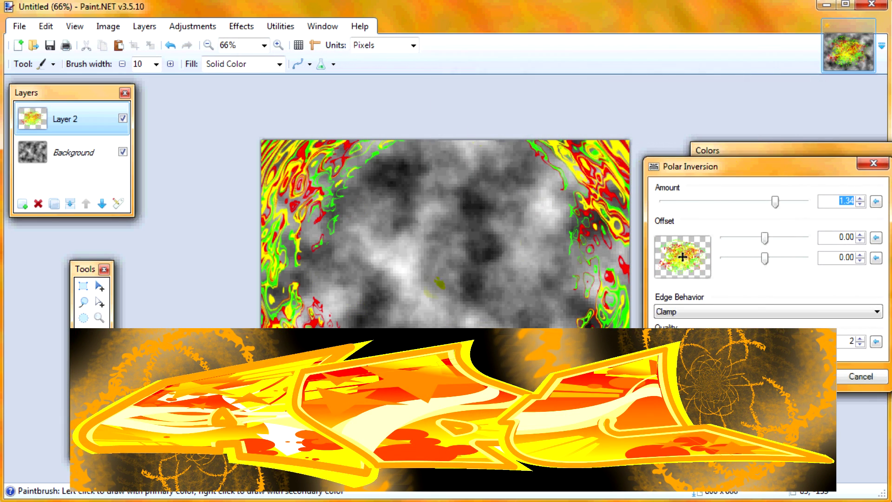
pyautogui.click(750, 307)
pyautogui.click(767, 333)
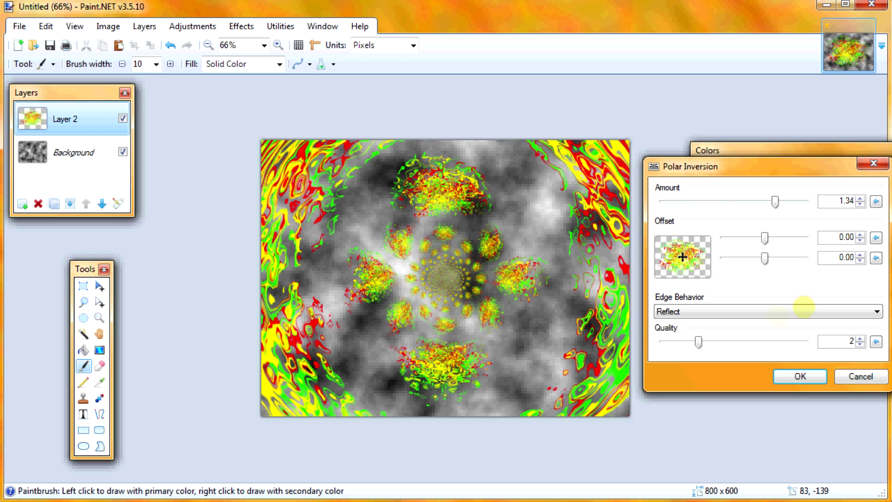
# - Switch the Polar Inversion edge behavior to Wrap and set the amount to 1.38
pyautogui.click(777, 310)
pyautogui.press('Up')
pyautogui.press('Down')
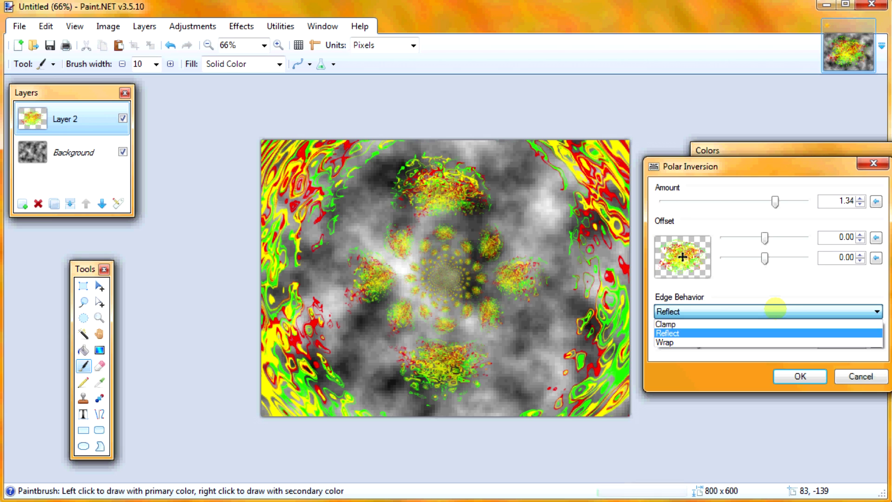
pyautogui.press('Down')
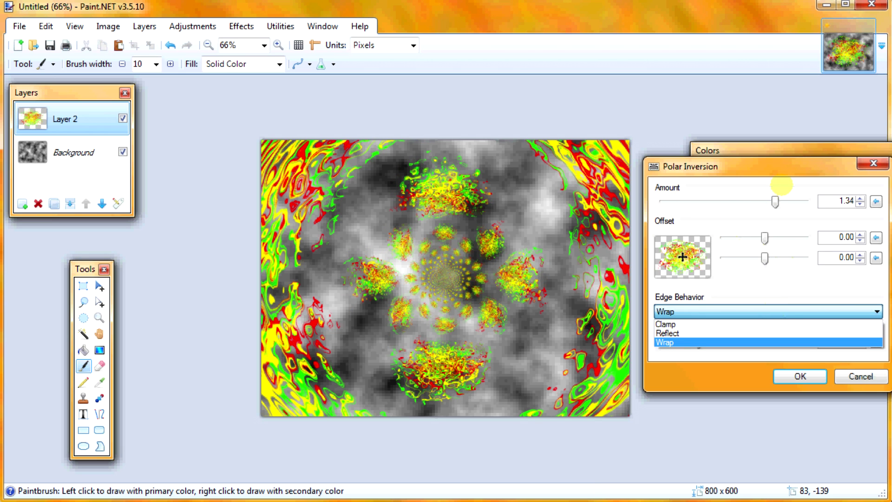
pyautogui.click(774, 201)
pyautogui.moveTo(775, 201)
pyautogui.mouseDown()
pyautogui.moveTo(790, 201)
pyautogui.moveTo(737, 201)
pyautogui.moveTo(776, 201)
pyautogui.mouseUp()
# - Try a horizontal Polar Inversion offset of -0.26 and reset it to 0
pyautogui.moveTo(765, 238)
pyautogui.mouseDown()
pyautogui.moveTo(773, 237)
pyautogui.moveTo(759, 238)
pyautogui.mouseUp()
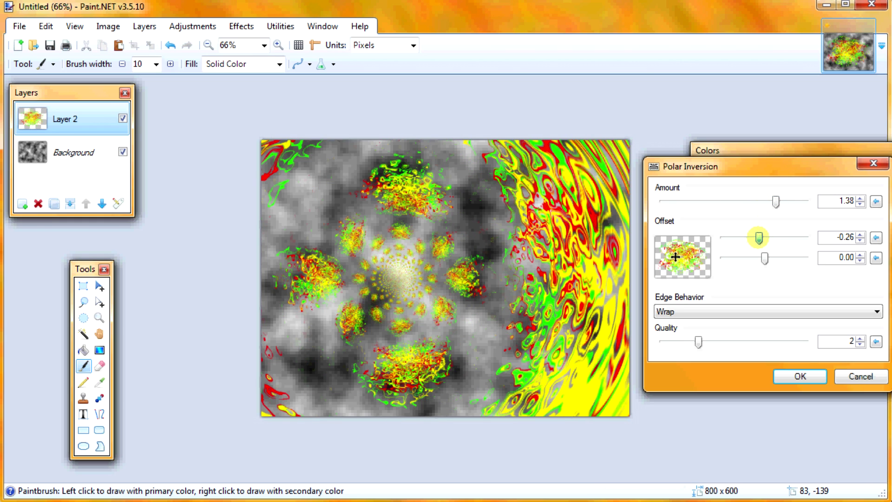
pyautogui.moveTo(821, 238); pyautogui.dragTo(853, 238)
pyautogui.write('0')
pyautogui.click(832, 258)
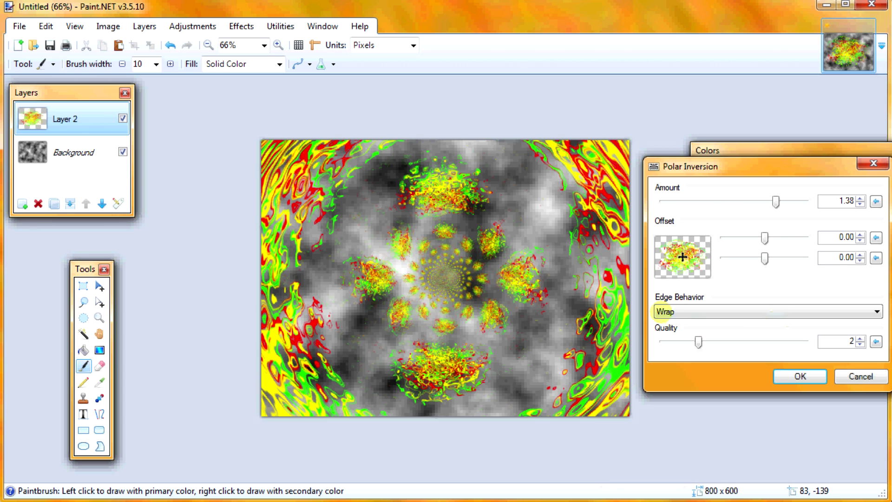
# - Compare the Reflect and Wrap edge behaviors, choose Clamp, and apply the Polar Inversion
pyautogui.click(679, 313)
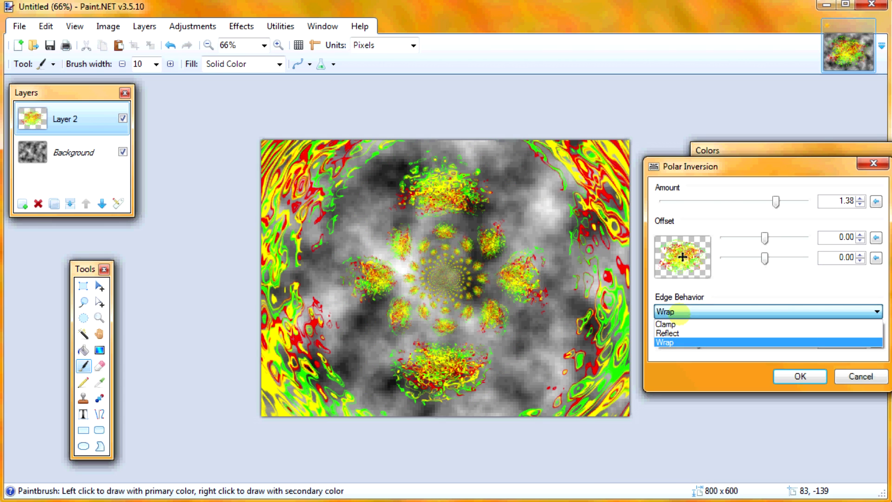
pyautogui.press('Up')
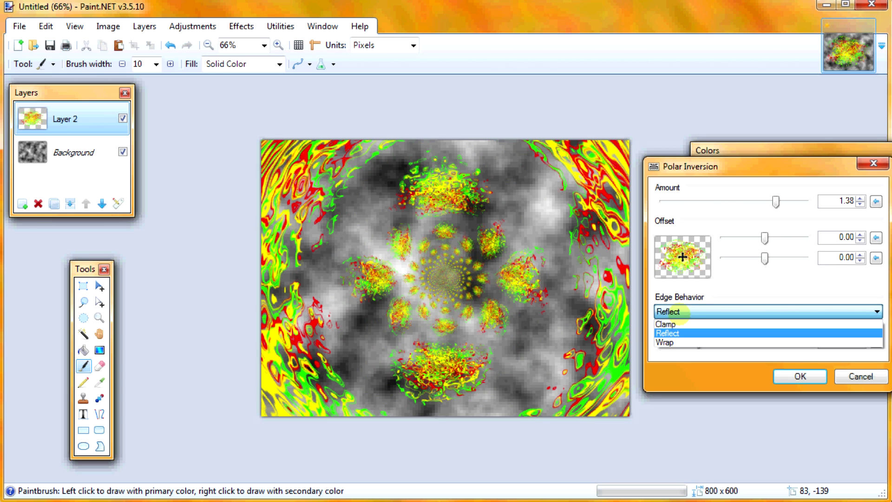
pyautogui.press('Down')
pyautogui.press('Up')
pyautogui.press('Down')
pyautogui.press('Up')
pyautogui.press('Up')
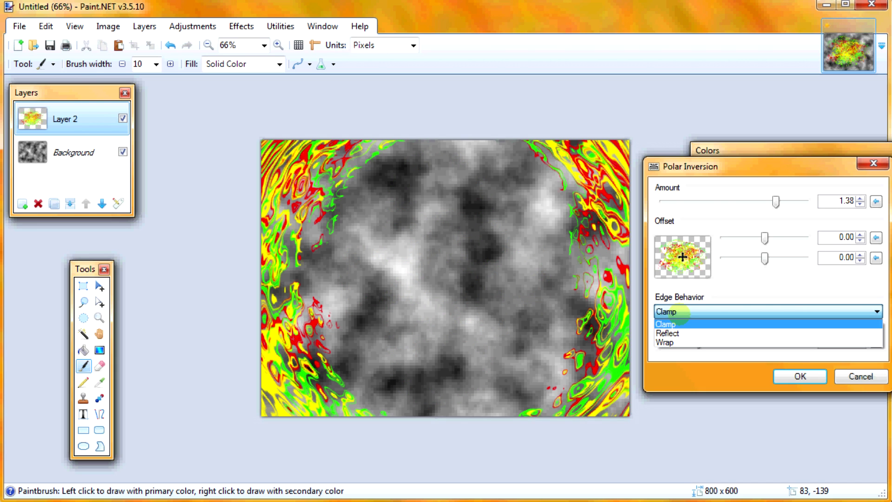
pyautogui.click(682, 312)
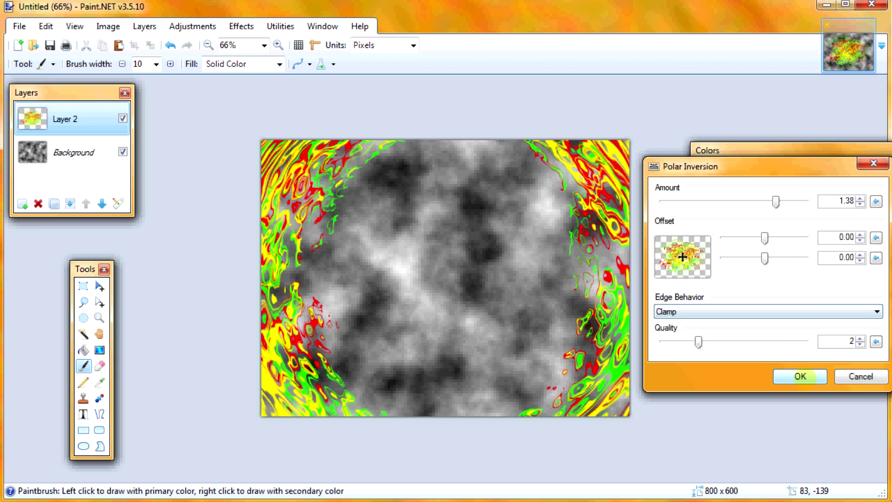
pyautogui.click(799, 376)
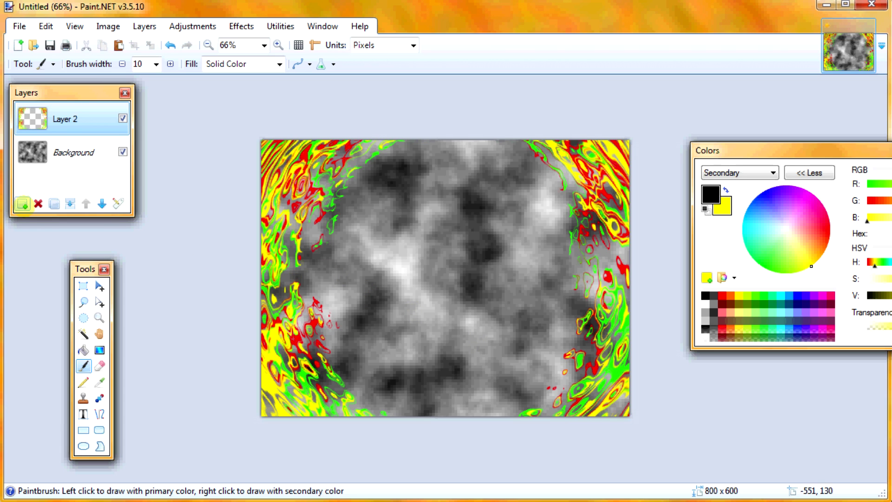
# - On a new top layer, scribble looping strokes across the canvas with blue (RGB 0, 0, 255) as the primary colour
pyautogui.click(23, 204)
pyautogui.moveTo(755, 151); pyautogui.dragTo(692, 164)
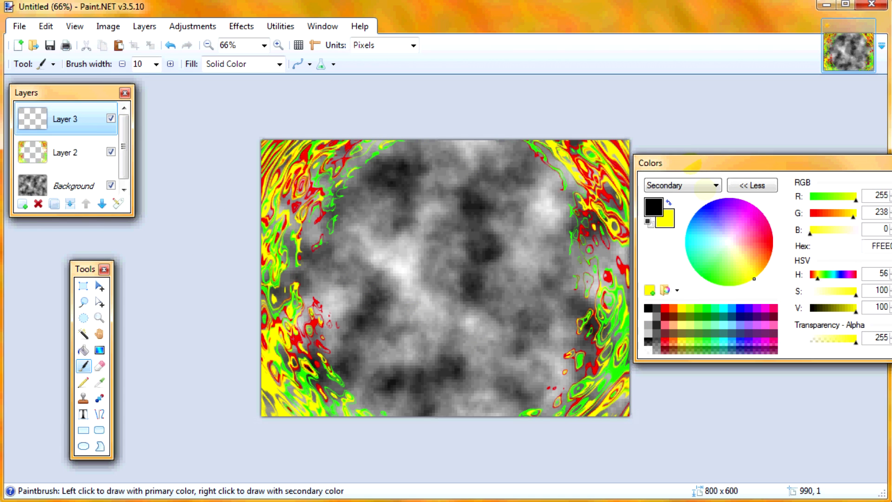
pyautogui.click(653, 207)
pyautogui.moveTo(811, 230); pyautogui.dragTo(856, 230)
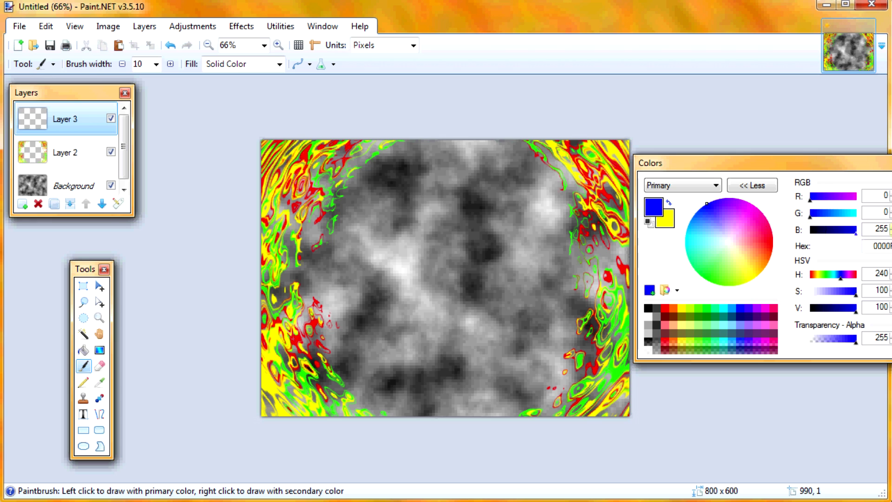
pyautogui.moveTo(656, 160); pyautogui.dragTo(674, 164)
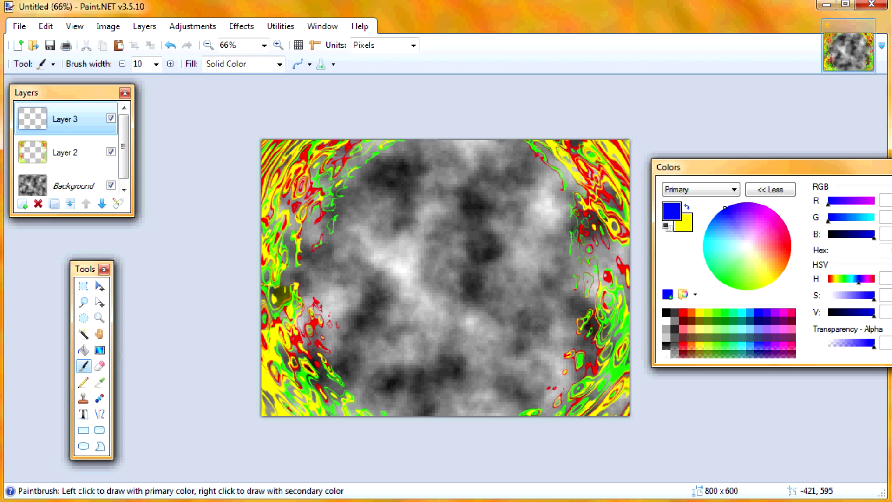
pyautogui.moveTo(345, 248)
pyautogui.mouseDown()
pyautogui.moveTo(459, 287)
pyautogui.moveTo(530, 340)
pyautogui.moveTo(602, 338)
pyautogui.moveTo(594, 260)
pyautogui.moveTo(529, 254)
pyautogui.moveTo(594, 191)
pyautogui.moveTo(488, 220)
pyautogui.moveTo(377, 188)
pyautogui.moveTo(323, 194)
pyautogui.moveTo(296, 175)
pyautogui.moveTo(282, 312)
pyautogui.moveTo(292, 391)
pyautogui.moveTo(368, 311)
pyautogui.moveTo(392, 232)
pyautogui.moveTo(456, 291)
pyautogui.moveTo(425, 353)
pyautogui.moveTo(456, 385)
pyautogui.moveTo(516, 386)
pyautogui.moveTo(449, 310)
pyautogui.moveTo(471, 210)
pyautogui.moveTo(507, 160)
pyautogui.moveTo(440, 192)
pyautogui.moveTo(403, 264)
pyautogui.moveTo(421, 345)
pyautogui.moveTo(417, 375)
pyautogui.moveTo(447, 266)
pyautogui.moveTo(385, 226)
pyautogui.moveTo(314, 264)
pyautogui.moveTo(339, 258)
pyautogui.mouseUp()
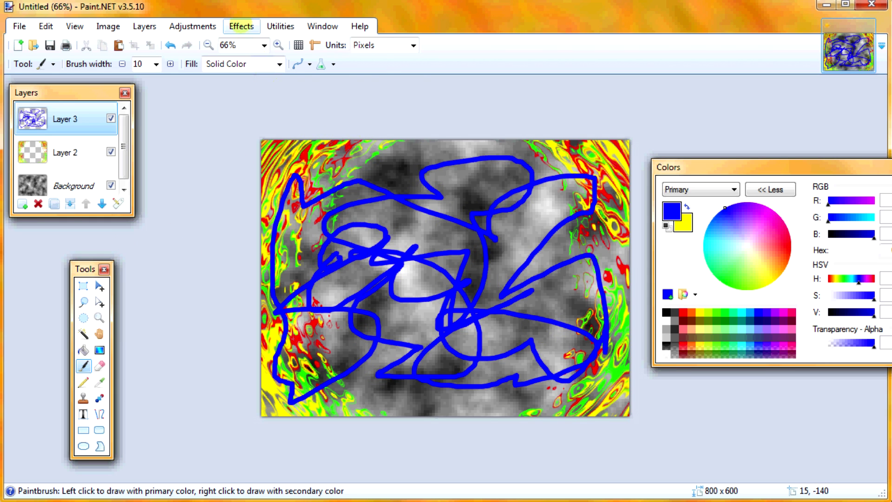
# - Apply a Radial Blur to Layer 3's blue scribbles with an angle of 71.57, the centre at 0.00, 0.00 and quality 2
pyautogui.click(241, 26)
pyautogui.moveTo(257, 77)
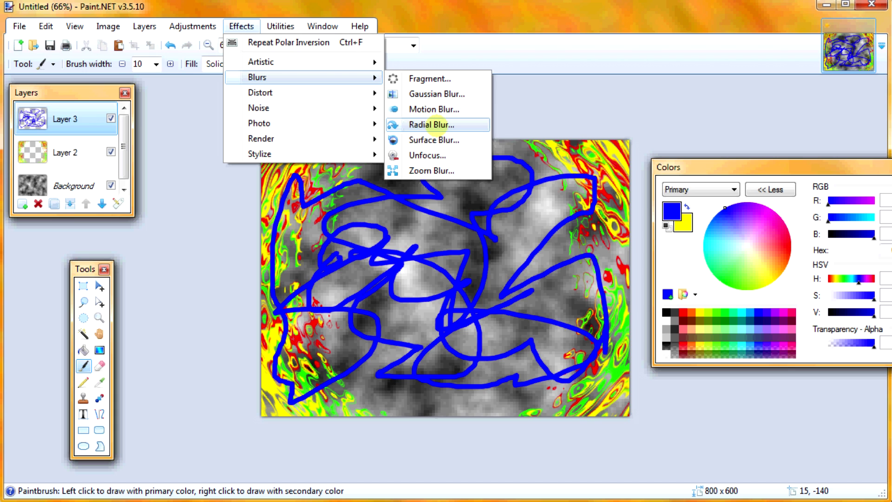
pyautogui.click(440, 124)
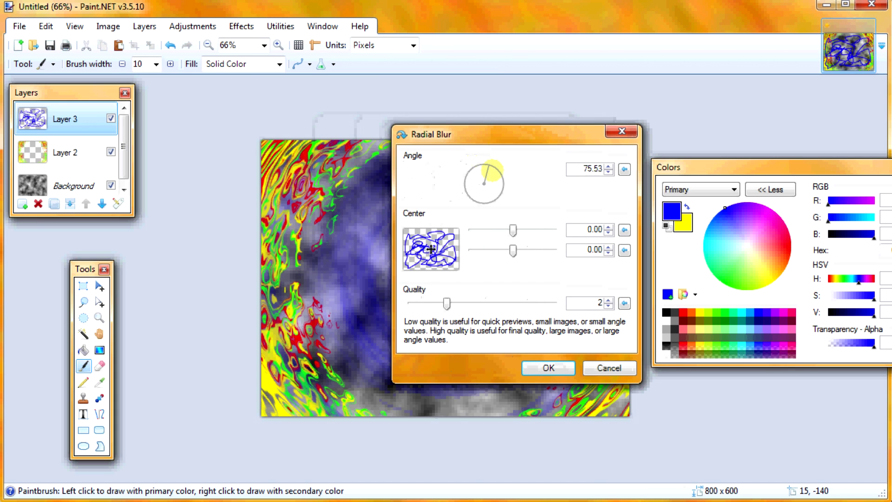
pyautogui.click(516, 180)
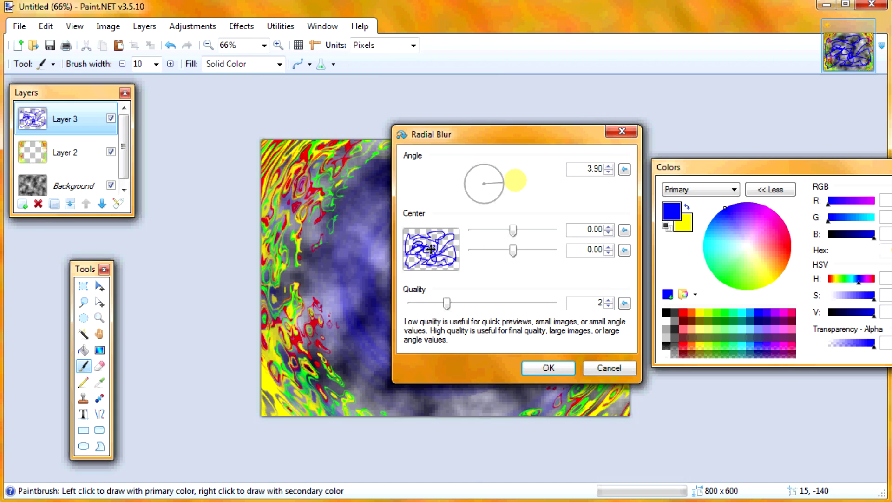
pyautogui.doubleClick(589, 168)
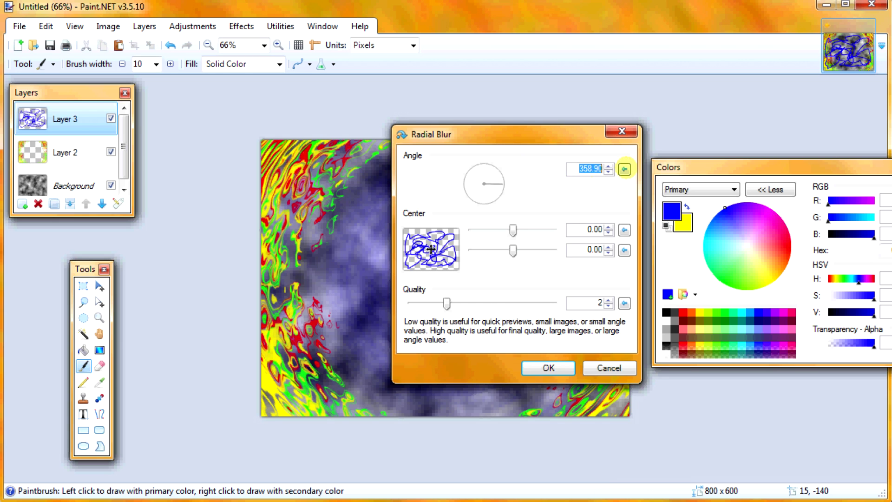
pyautogui.write('360')
pyautogui.click(586, 229)
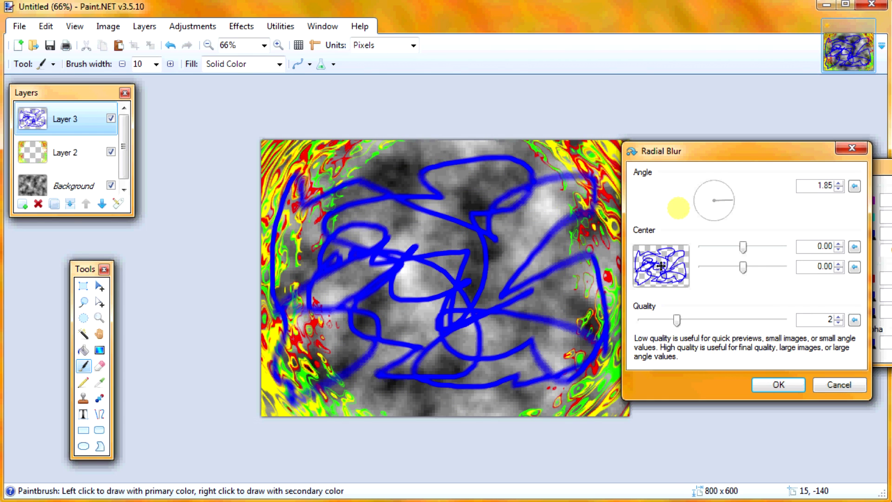
pyautogui.moveTo(709, 197); pyautogui.dragTo(685, 134)
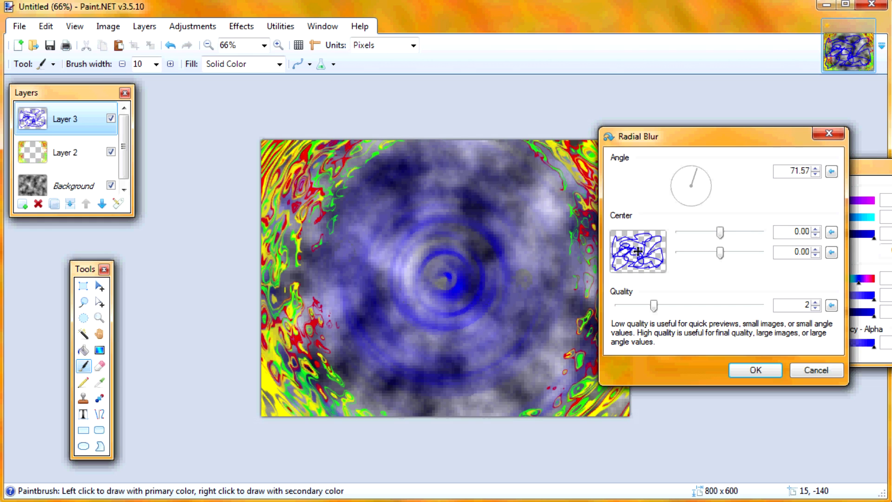
pyautogui.click(756, 370)
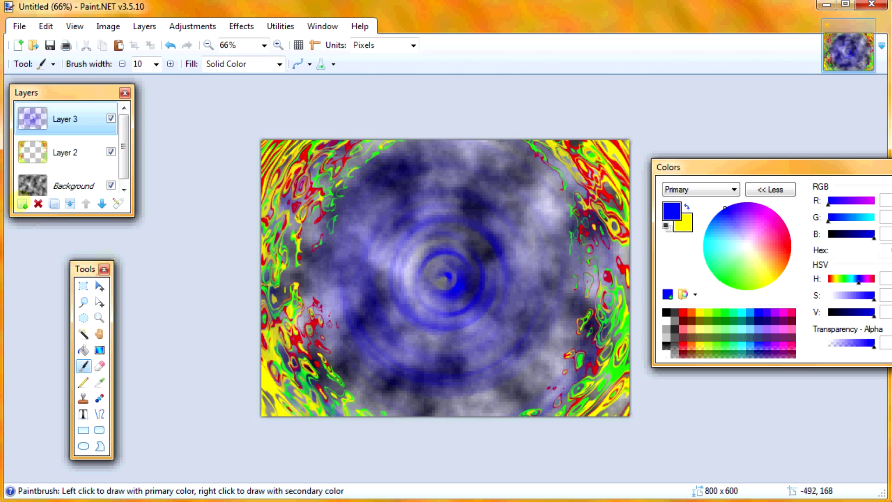
# - On a new top layer, draw a magenta circle outline about 346 x 352 pixels around the centre of the swirl
pyautogui.click(22, 203)
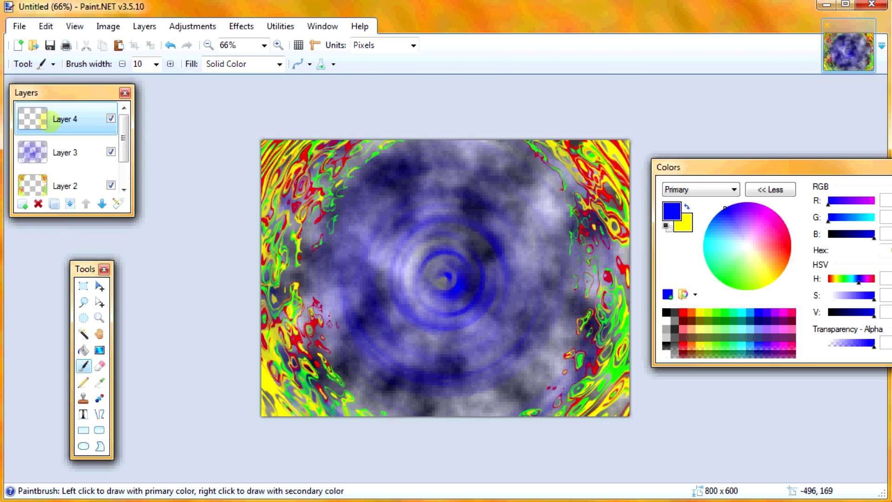
pyautogui.moveTo(845, 204); pyautogui.dragTo(876, 201)
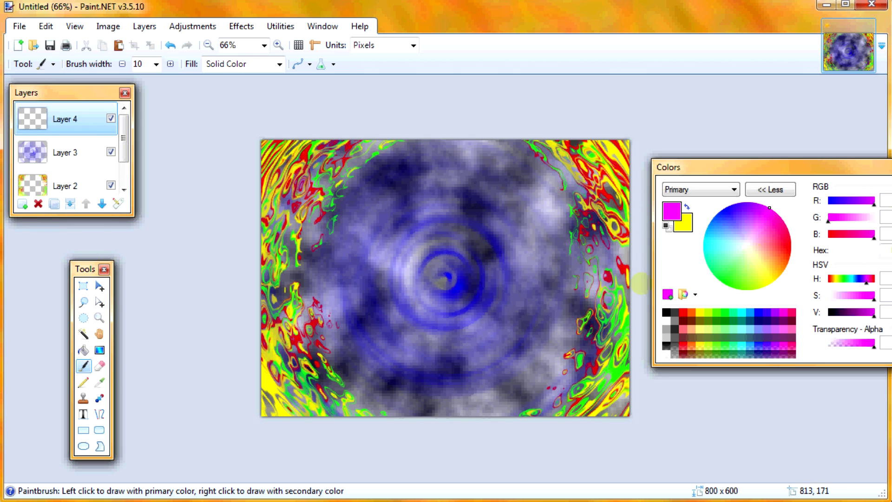
pyautogui.click(83, 446)
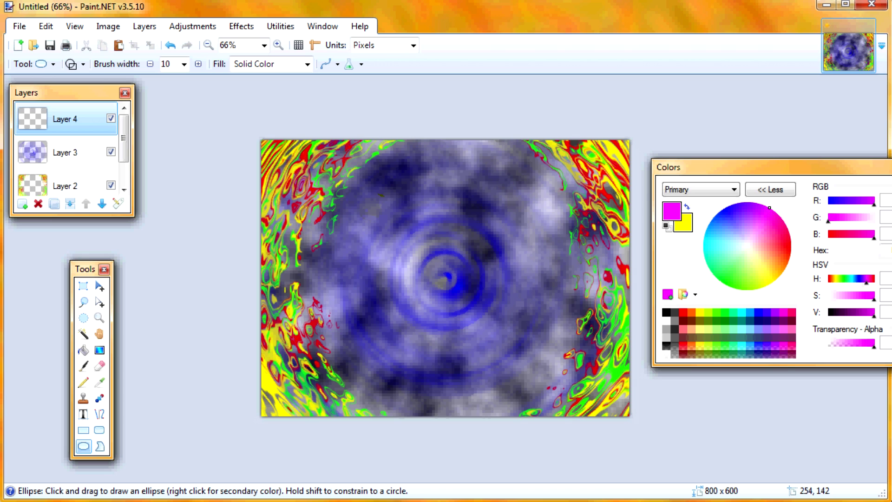
pyautogui.moveTo(378, 205)
pyautogui.mouseDown()
pyautogui.moveTo(539, 358)
pyautogui.moveTo(511, 348)
pyautogui.moveTo(526, 354)
pyautogui.mouseUp()
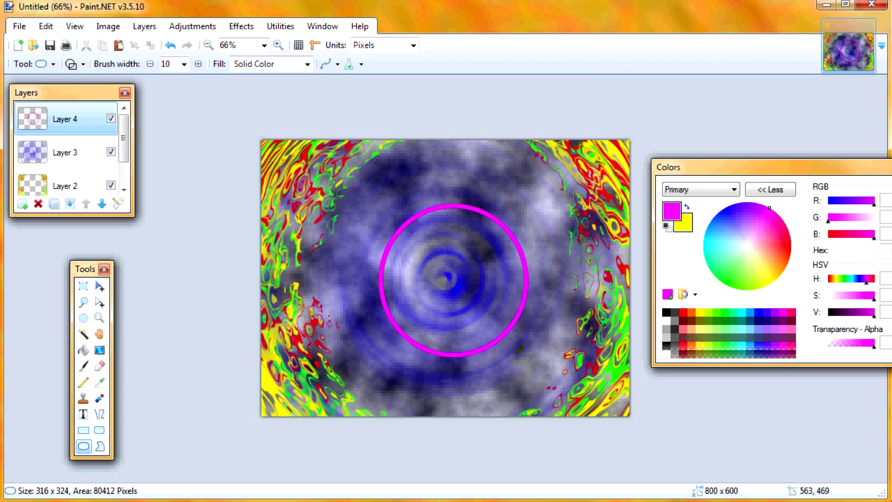
pyautogui.hotkey('ctrl', 'z')
pyautogui.moveTo(369, 191); pyautogui.dragTo(527, 353)
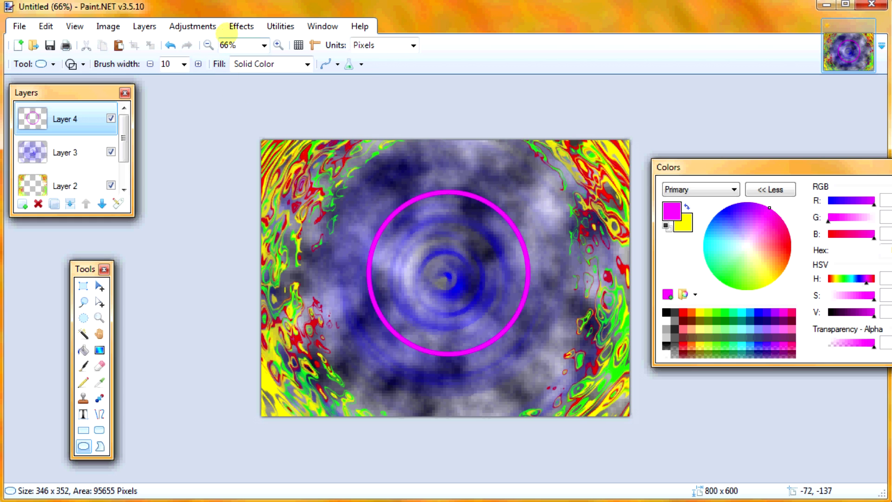
# - Apply a Gaussian Blur with a radius of 38 to the magenta circle on Layer 4
pyautogui.click(242, 26)
pyautogui.moveTo(242, 80)
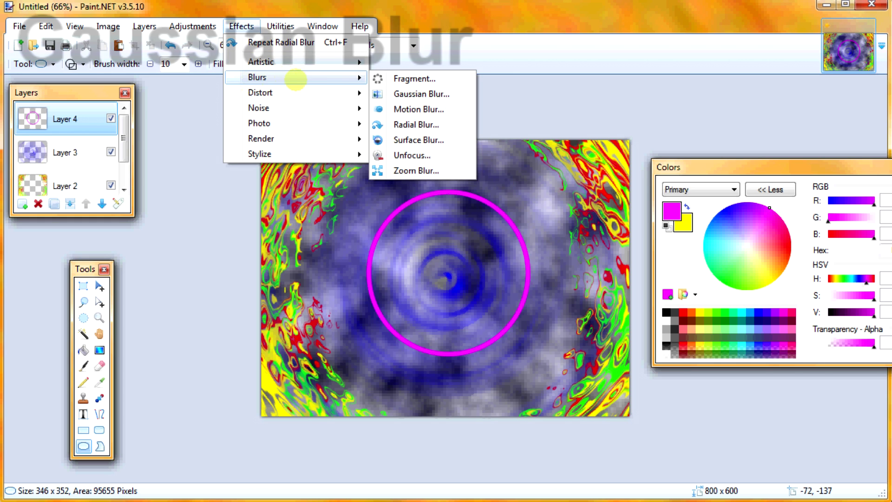
pyautogui.click(409, 93)
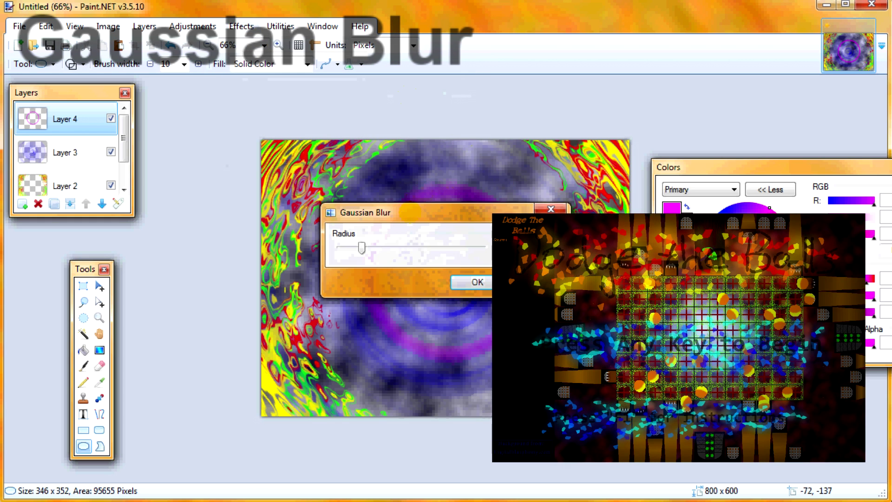
pyautogui.moveTo(463, 213)
pyautogui.mouseDown()
pyautogui.moveTo(623, 148)
pyautogui.moveTo(703, 137)
pyautogui.mouseUp()
pyautogui.moveTo(609, 173)
pyautogui.mouseDown()
pyautogui.moveTo(584, 172)
pyautogui.moveTo(642, 181)
pyautogui.moveTo(611, 182)
pyautogui.mouseUp()
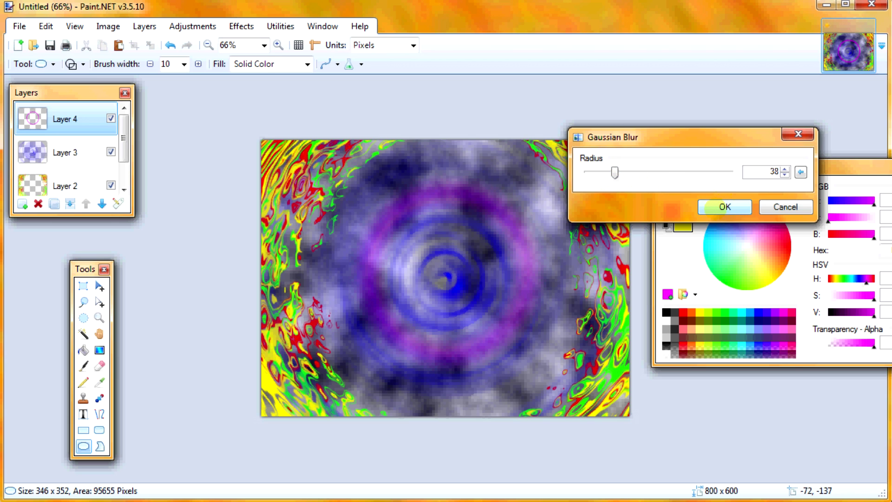
pyautogui.click(725, 207)
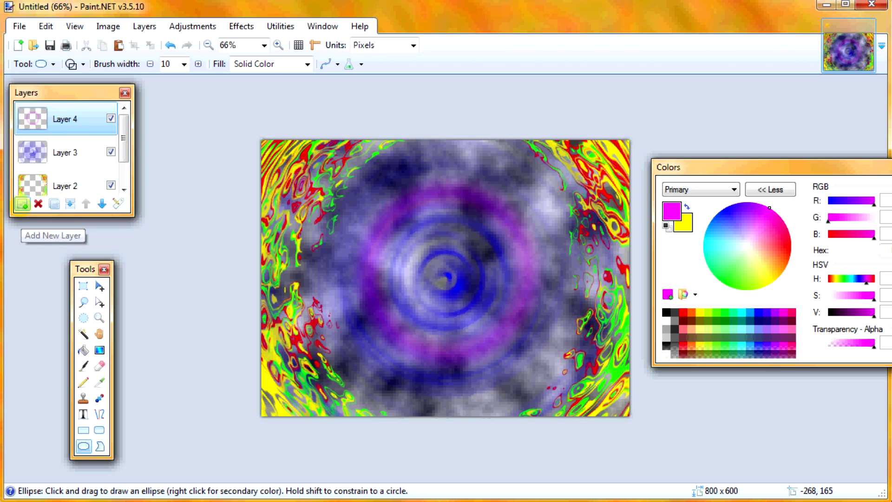
# - Add a new layer and move it down the stack to directly above the Background layer
pyautogui.click(22, 203)
pyautogui.click(102, 204)
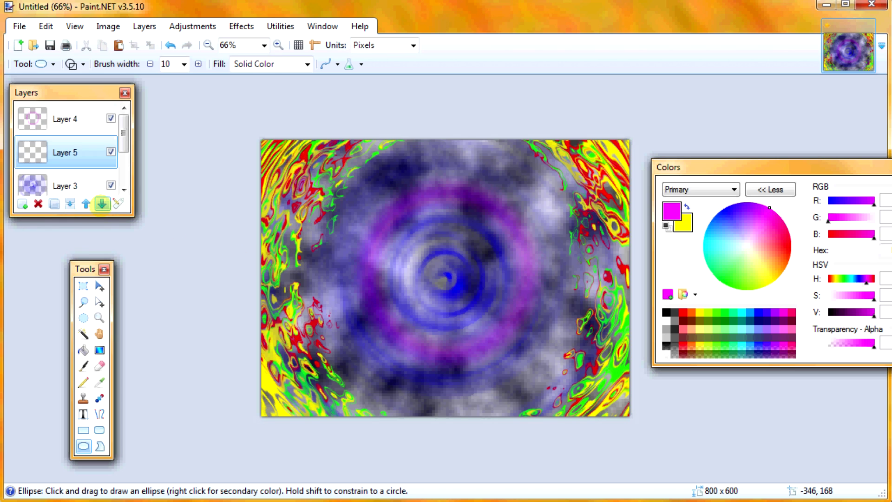
pyautogui.click(102, 203)
pyautogui.click(102, 204)
pyautogui.click(123, 163)
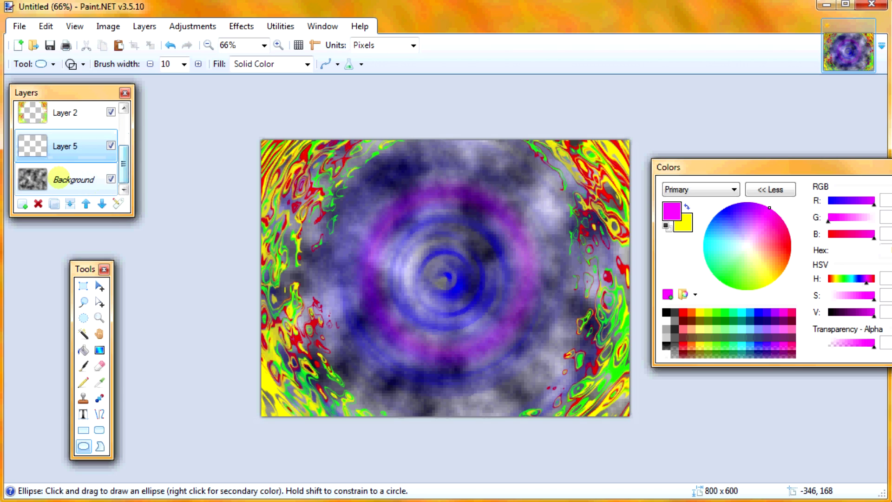
# - Select the Background layer and set the primary colour to red and the brush width to 50
pyautogui.click(46, 186)
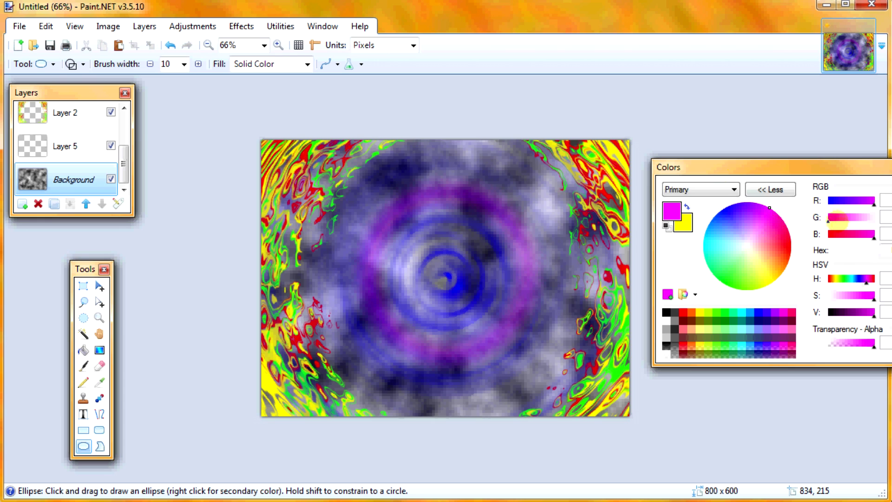
pyautogui.moveTo(840, 234); pyautogui.dragTo(820, 234)
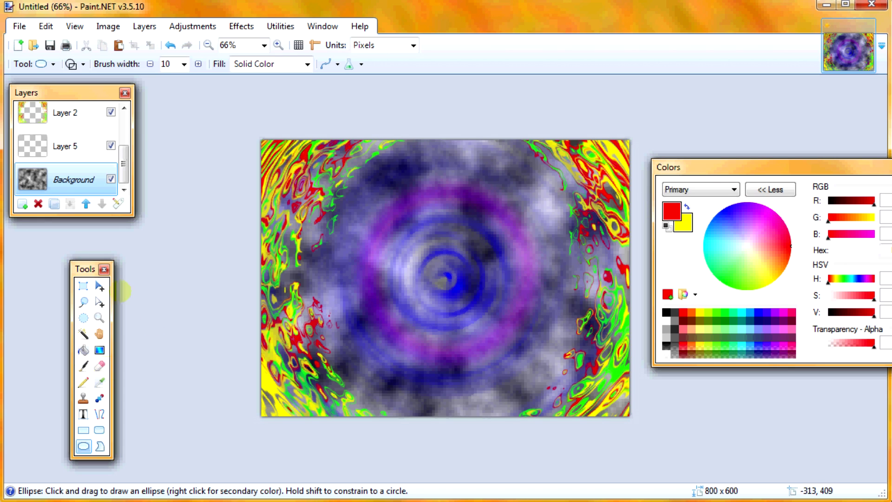
pyautogui.click(184, 64)
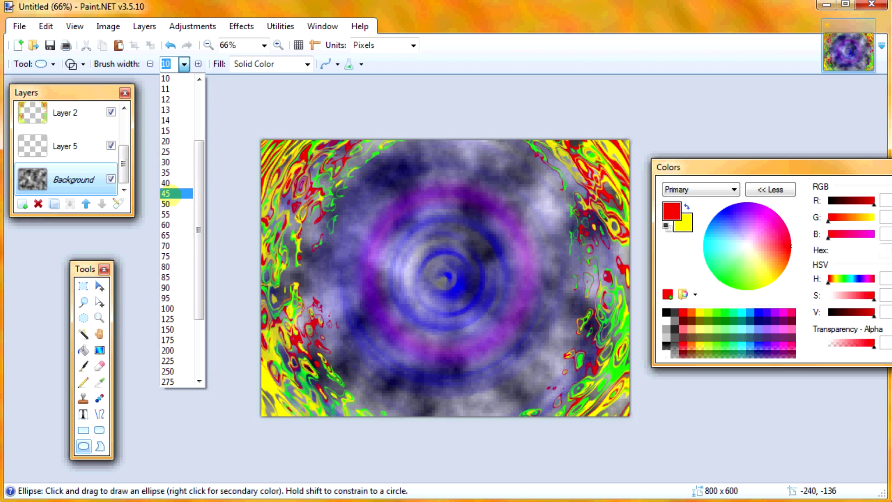
pyautogui.click(167, 204)
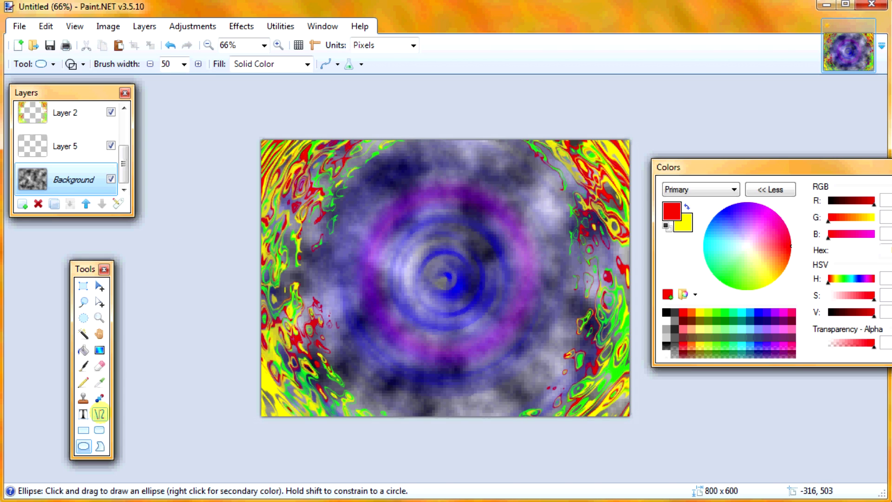
# - Draw a straight horizontal red line across the middle of the Background layer and try the Frosted Glass distortion on it
pyautogui.click(100, 414)
pyautogui.moveTo(239, 280); pyautogui.dragTo(682, 282)
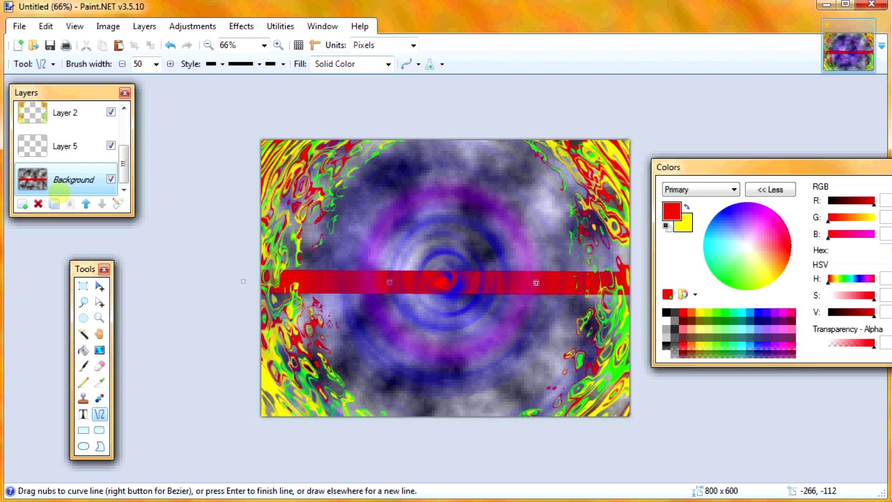
pyautogui.click(84, 285)
pyautogui.click(243, 26)
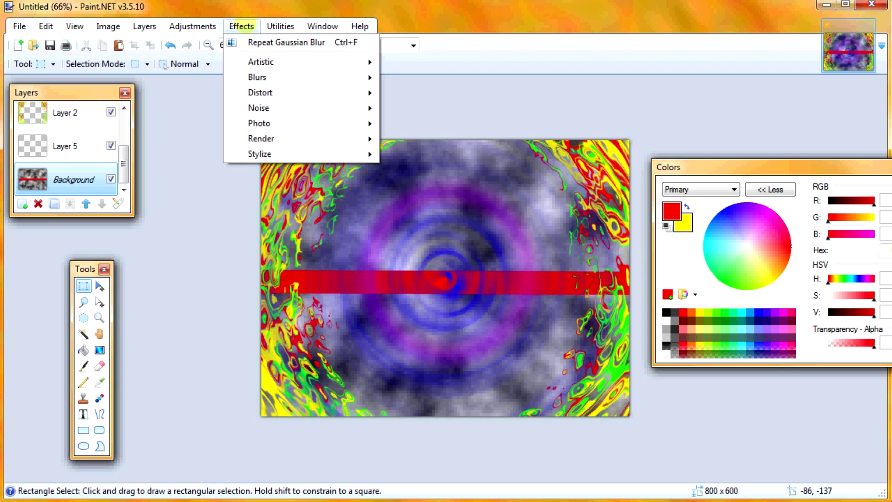
pyautogui.moveTo(282, 92)
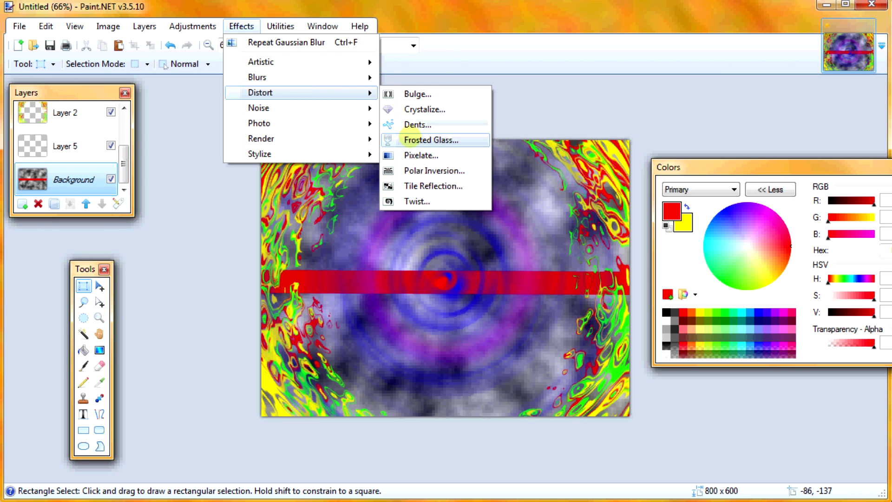
pyautogui.click(418, 140)
pyautogui.moveTo(413, 182); pyautogui.dragTo(707, 126)
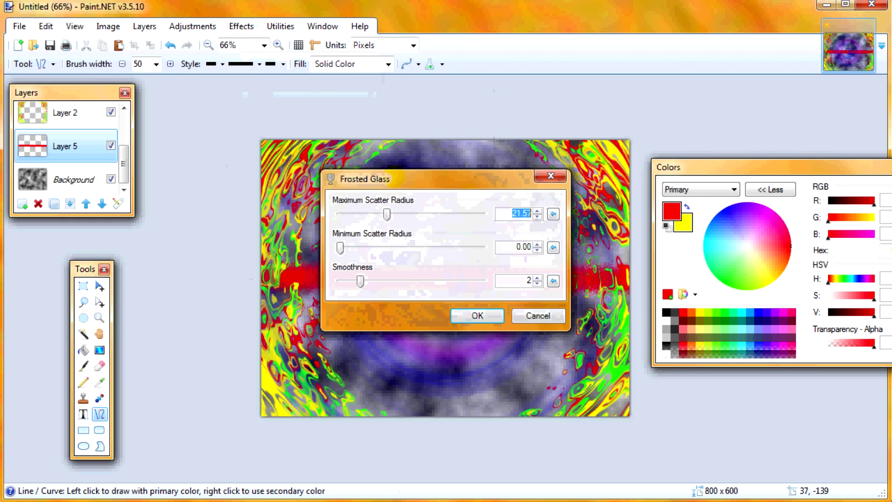
# - Apply Frosted Glass to the red line on Layer 5 with maximum scatter radius 24.91, minimum scatter radius 1.08 and smoothness 2
pyautogui.moveTo(418, 177); pyautogui.dragTo(664, 104)
pyautogui.moveTo(636, 139); pyautogui.dragTo(616, 139)
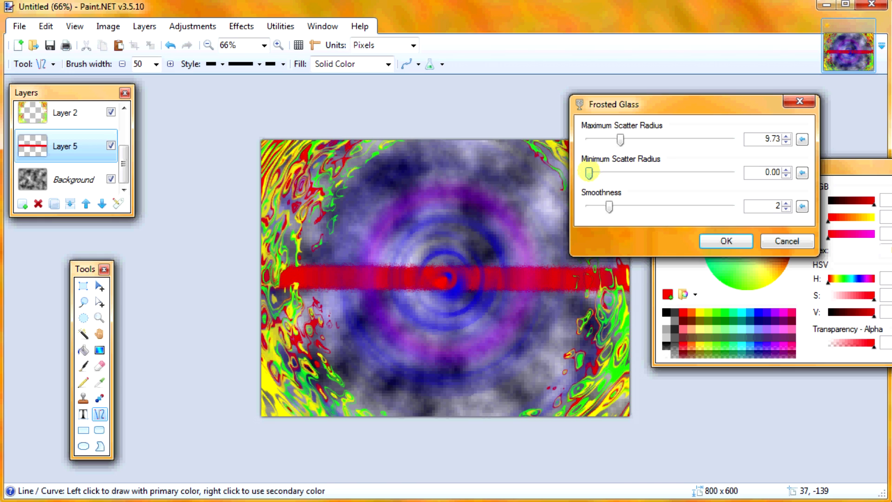
pyautogui.moveTo(589, 173); pyautogui.dragTo(674, 174)
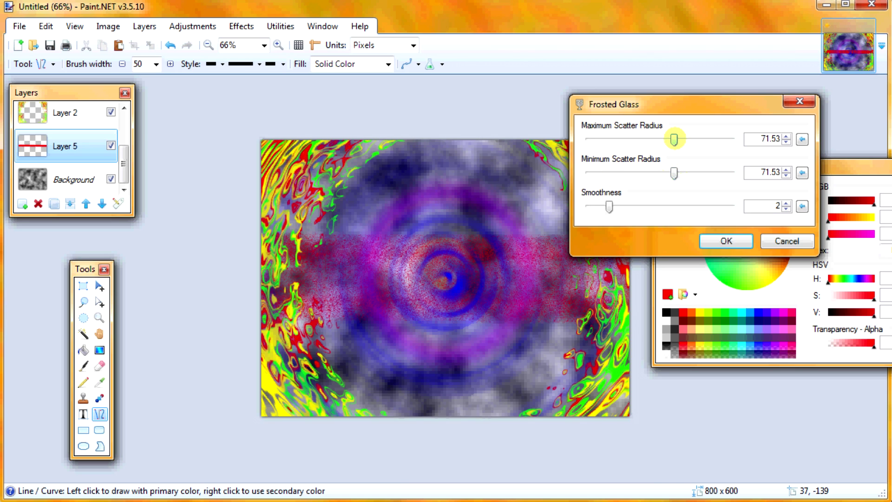
pyautogui.moveTo(674, 140); pyautogui.dragTo(639, 140)
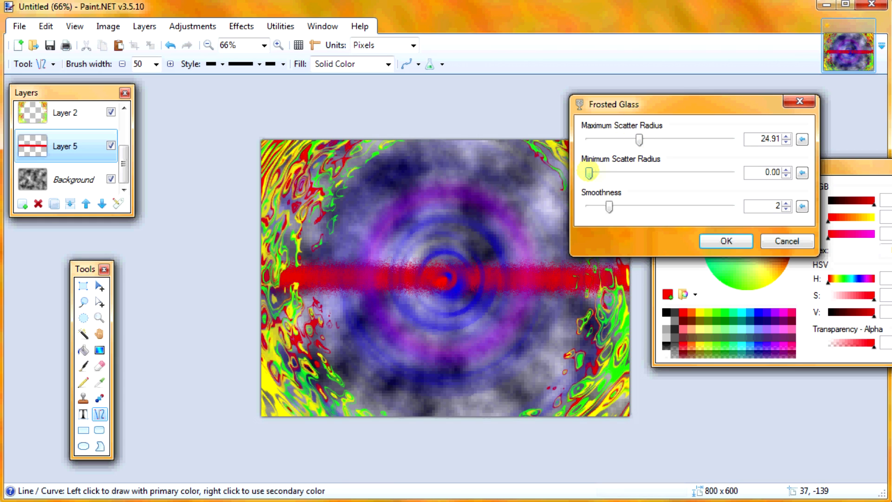
pyautogui.moveTo(589, 173); pyautogui.dragTo(599, 173)
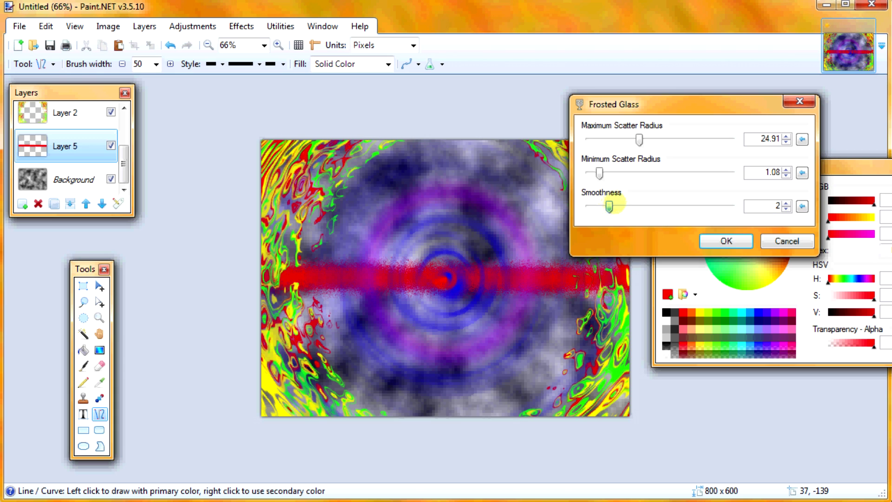
pyautogui.moveTo(609, 206)
pyautogui.mouseDown()
pyautogui.moveTo(761, 213)
pyautogui.moveTo(608, 207)
pyautogui.moveTo(581, 214)
pyautogui.moveTo(609, 207)
pyautogui.mouseUp()
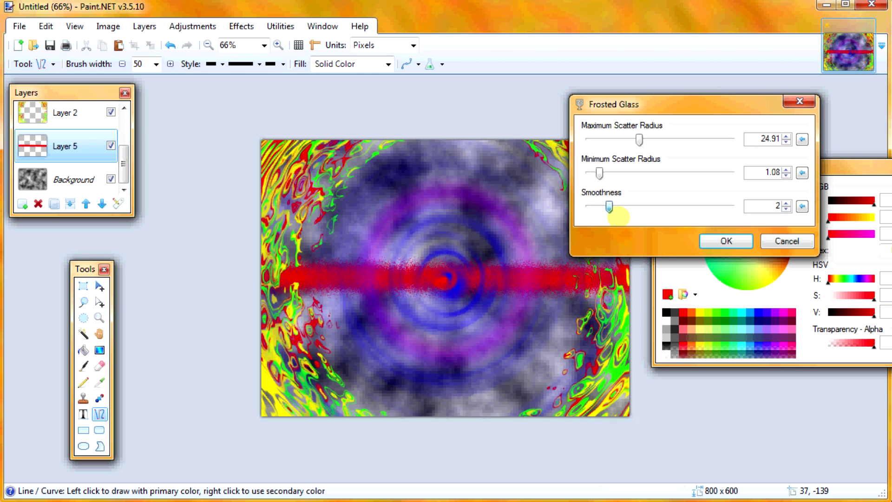
pyautogui.click(727, 241)
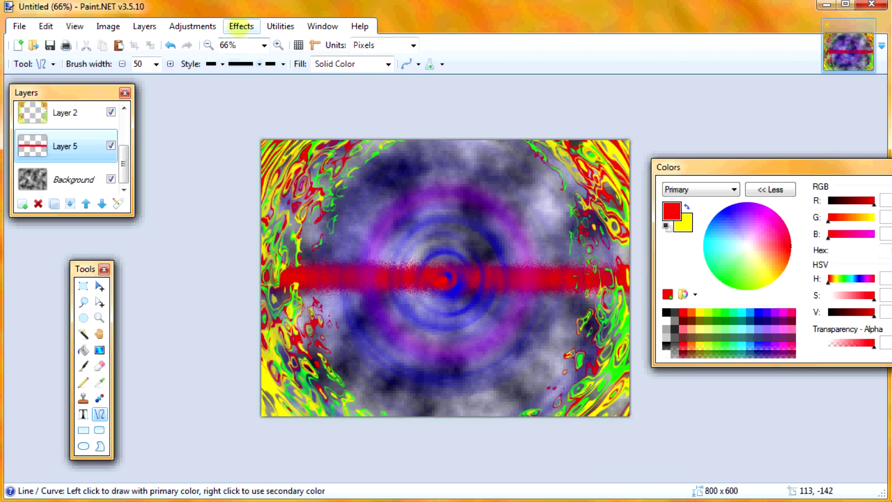
# - Apply Tile Reflection to the red line on Layer 5 with angle 45, tile size 89.78, curvature 5.88 and quality 2
pyautogui.click(241, 26)
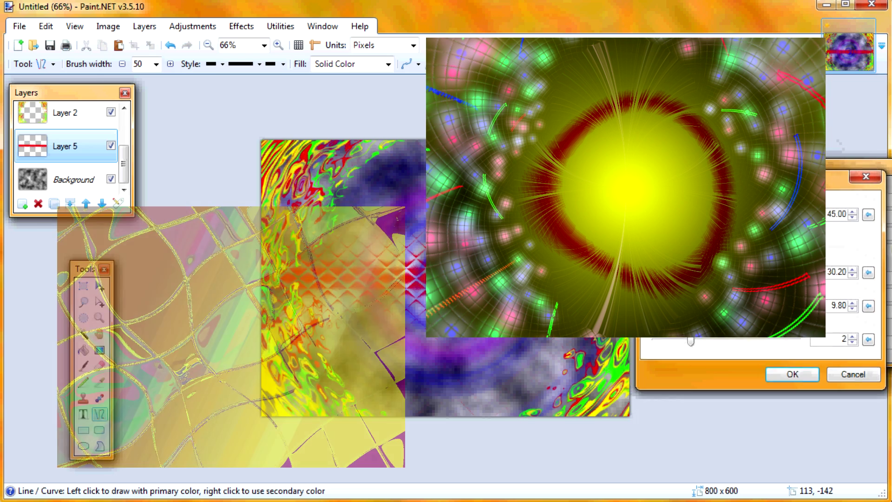
pyautogui.moveTo(743, 218); pyautogui.dragTo(749, 234)
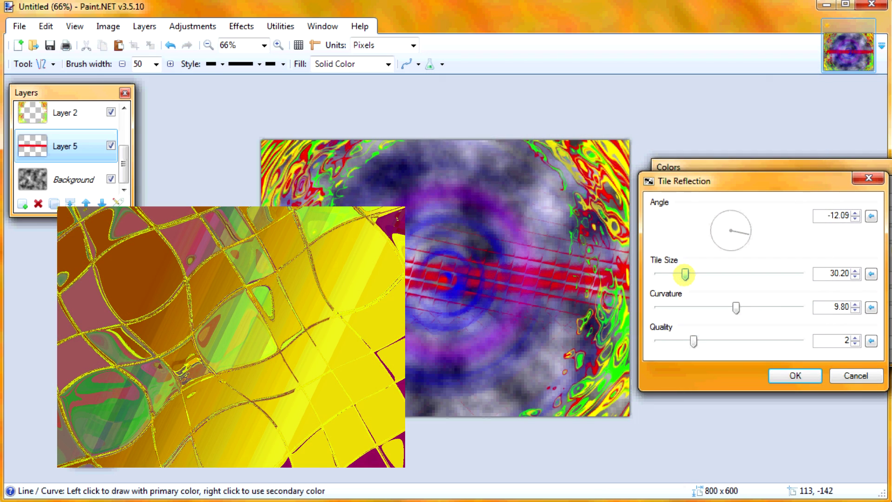
pyautogui.moveTo(685, 274); pyautogui.dragTo(661, 275)
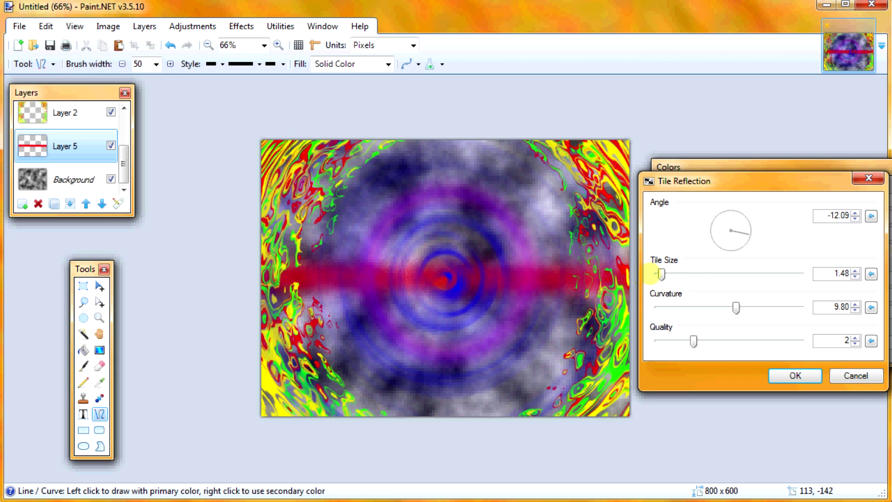
pyautogui.moveTo(661, 274); pyautogui.dragTo(742, 274)
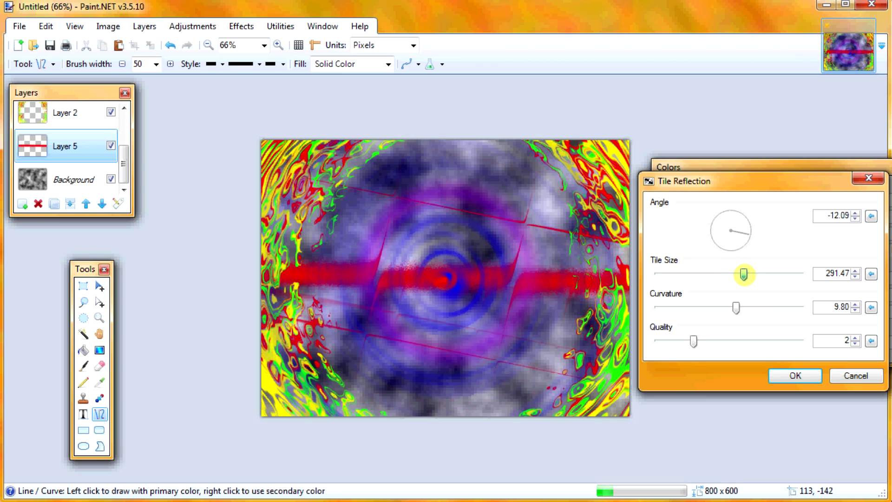
pyautogui.moveTo(734, 307)
pyautogui.mouseDown()
pyautogui.moveTo(748, 307)
pyautogui.moveTo(672, 307)
pyautogui.moveTo(800, 307)
pyautogui.moveTo(718, 308)
pyautogui.moveTo(735, 307)
pyautogui.mouseUp()
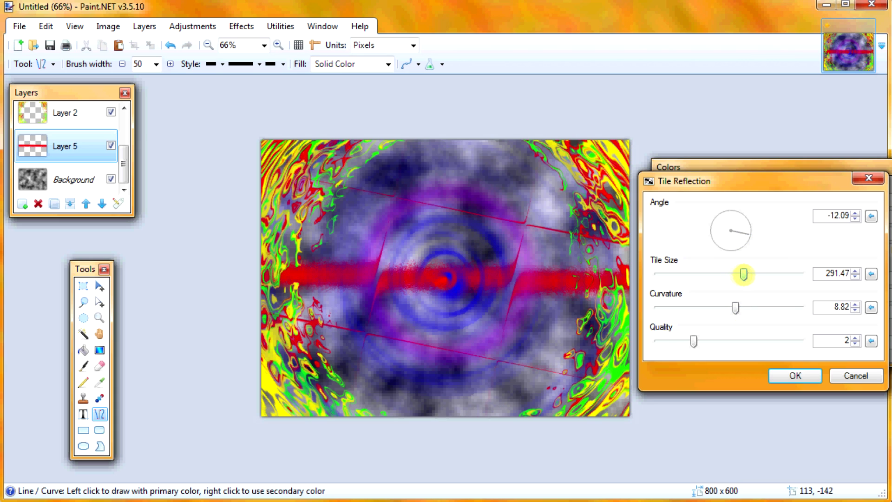
pyautogui.moveTo(743, 274); pyautogui.dragTo(710, 274)
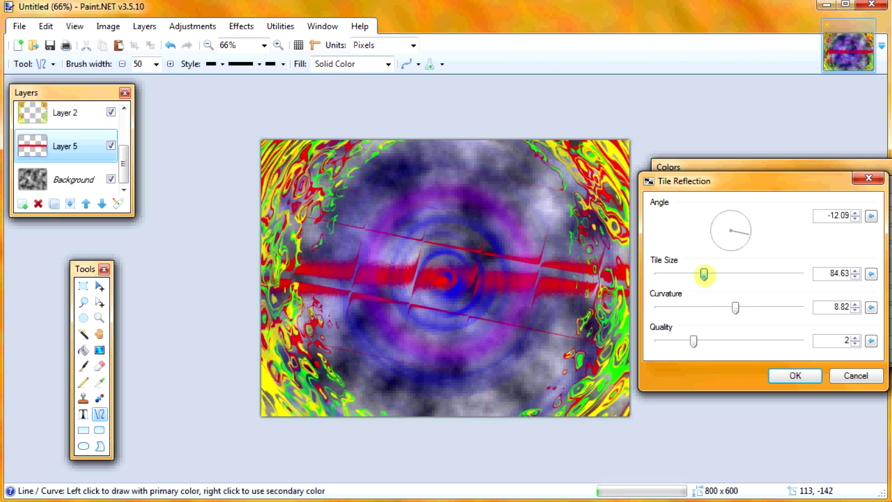
pyautogui.moveTo(740, 230); pyautogui.dragTo(743, 215)
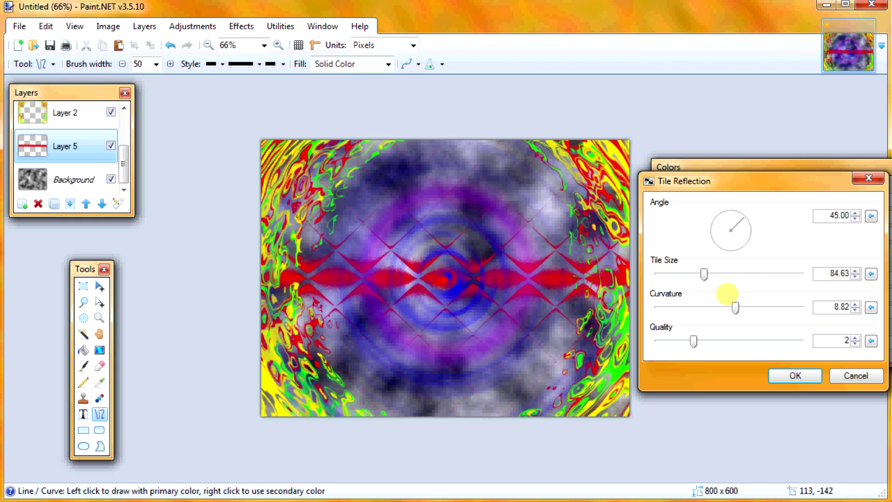
pyautogui.moveTo(704, 274); pyautogui.dragTo(689, 274)
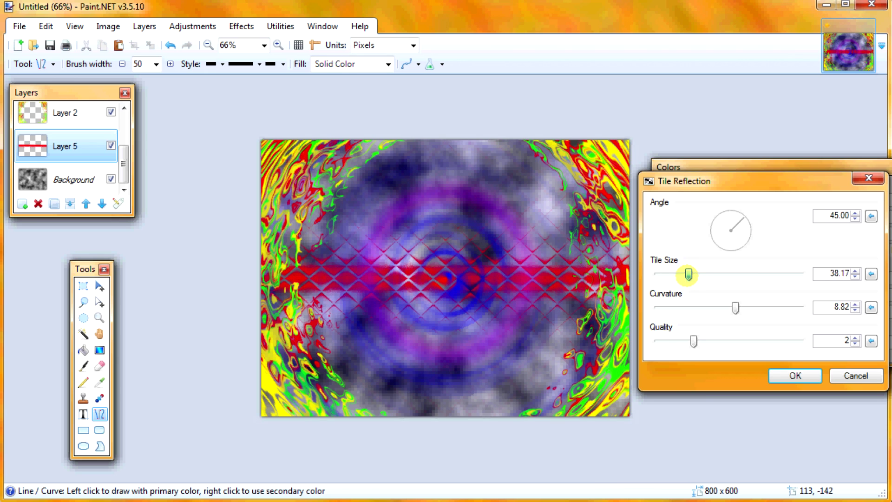
pyautogui.moveTo(689, 274)
pyautogui.mouseDown()
pyautogui.moveTo(680, 274)
pyautogui.moveTo(703, 275)
pyautogui.mouseUp()
pyautogui.moveTo(735, 307)
pyautogui.mouseDown()
pyautogui.moveTo(724, 307)
pyautogui.moveTo(733, 307)
pyautogui.mouseUp()
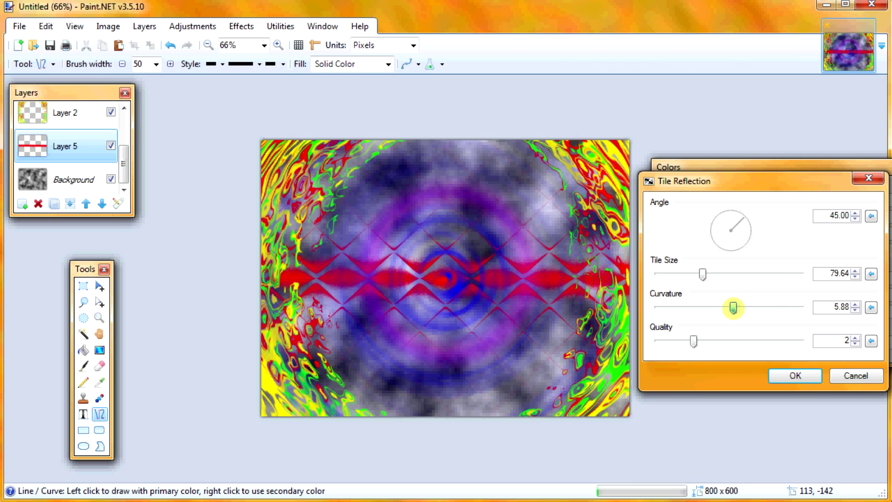
pyautogui.moveTo(702, 273); pyautogui.dragTo(706, 274)
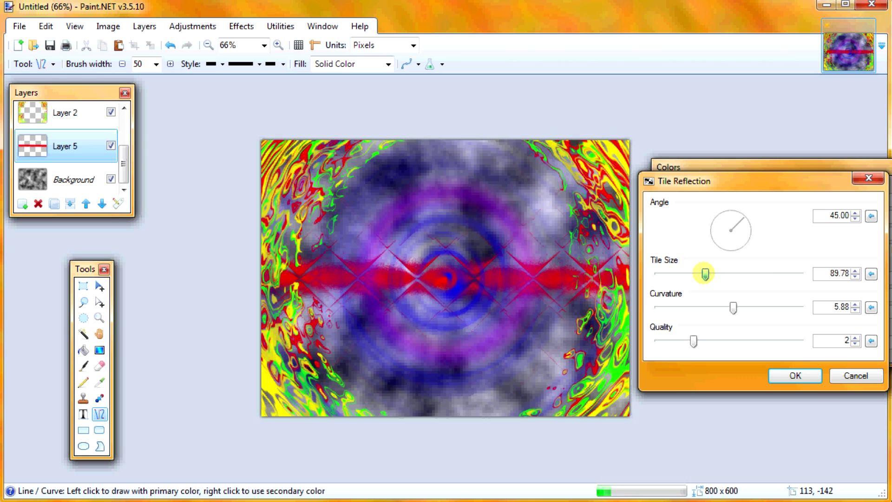
pyautogui.click(795, 375)
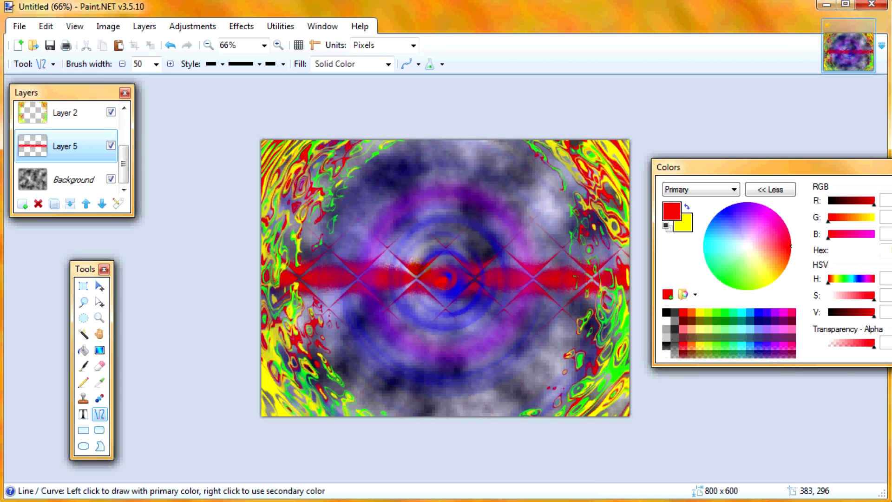
# - Apply the Outline effect to the tiled red line on Layer 5 with thickness 2 and intensity 83
pyautogui.click(240, 26)
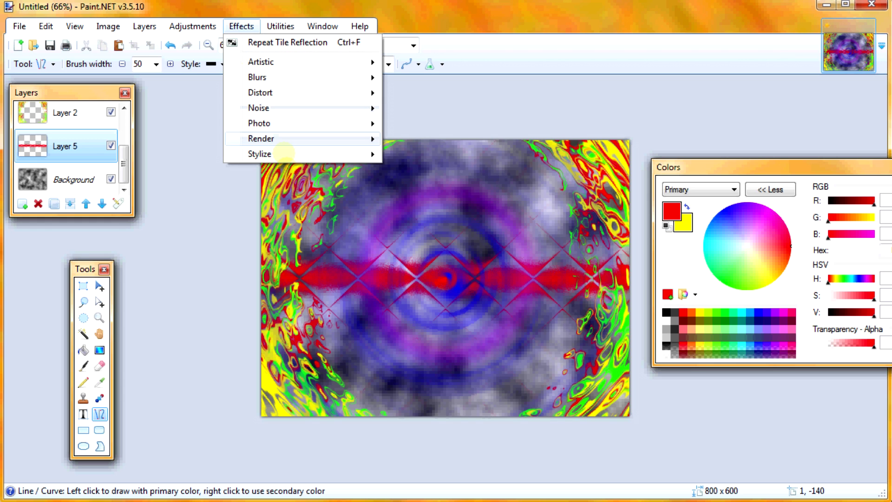
pyautogui.moveTo(284, 155)
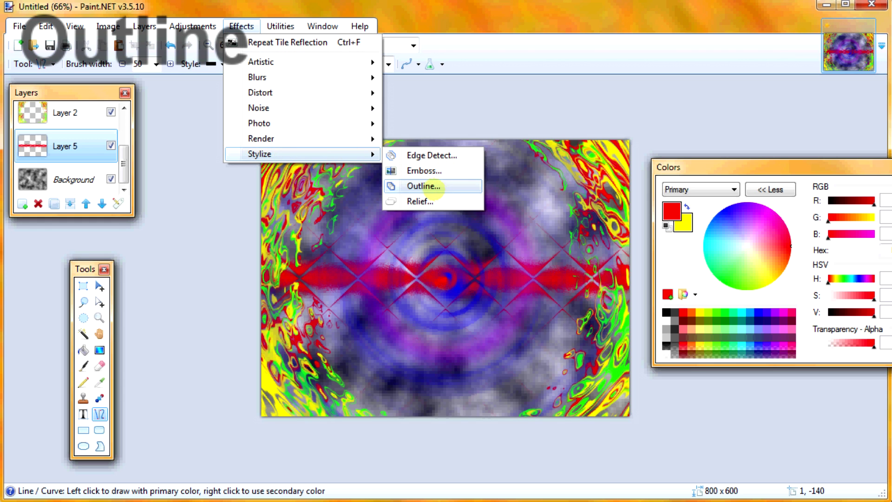
pyautogui.click(423, 187)
pyautogui.moveTo(415, 198); pyautogui.dragTo(607, 116)
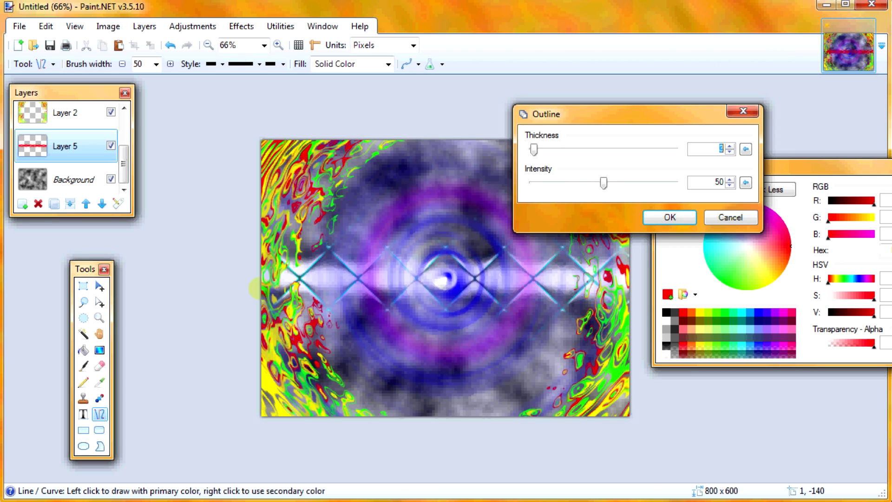
pyautogui.moveTo(557, 114); pyautogui.dragTo(689, 160)
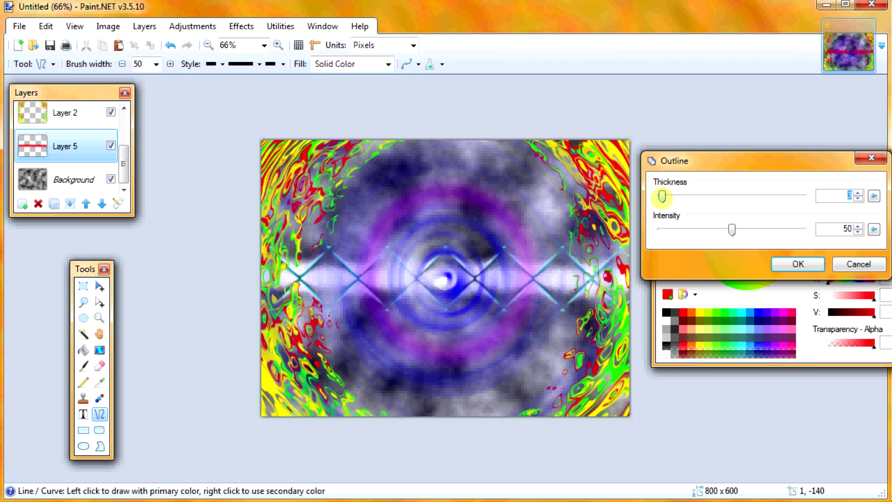
pyautogui.moveTo(662, 197)
pyautogui.mouseDown()
pyautogui.moveTo(725, 197)
pyautogui.moveTo(693, 197)
pyautogui.moveTo(719, 207)
pyautogui.moveTo(693, 198)
pyautogui.moveTo(665, 205)
pyautogui.mouseUp()
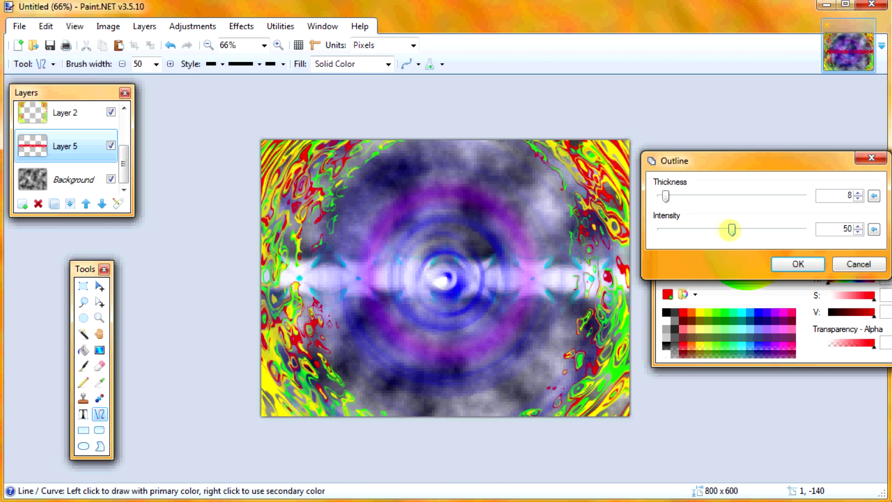
pyautogui.moveTo(734, 229); pyautogui.dragTo(797, 231)
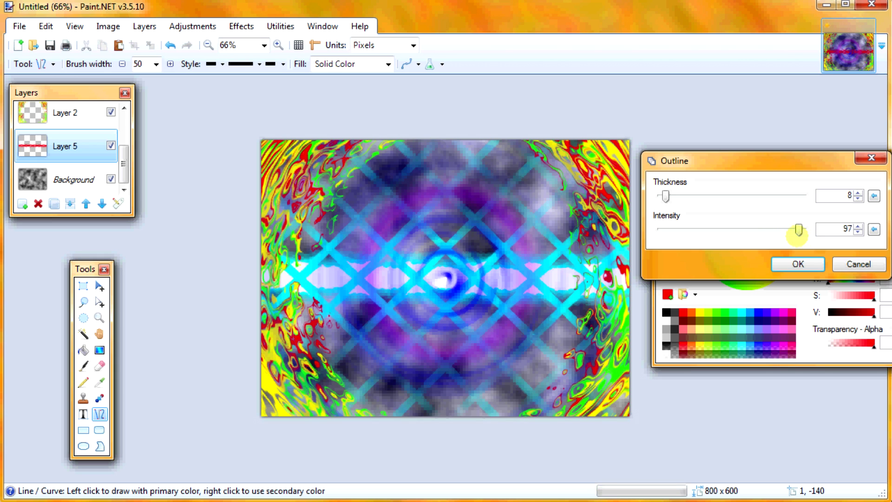
pyautogui.moveTo(668, 195); pyautogui.dragTo(663, 196)
pyautogui.moveTo(798, 230); pyautogui.dragTo(779, 230)
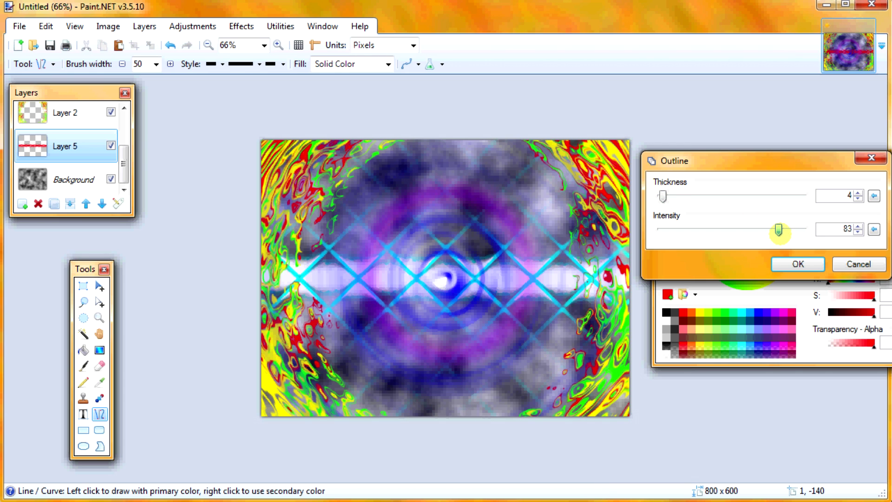
pyautogui.moveTo(663, 196); pyautogui.dragTo(661, 196)
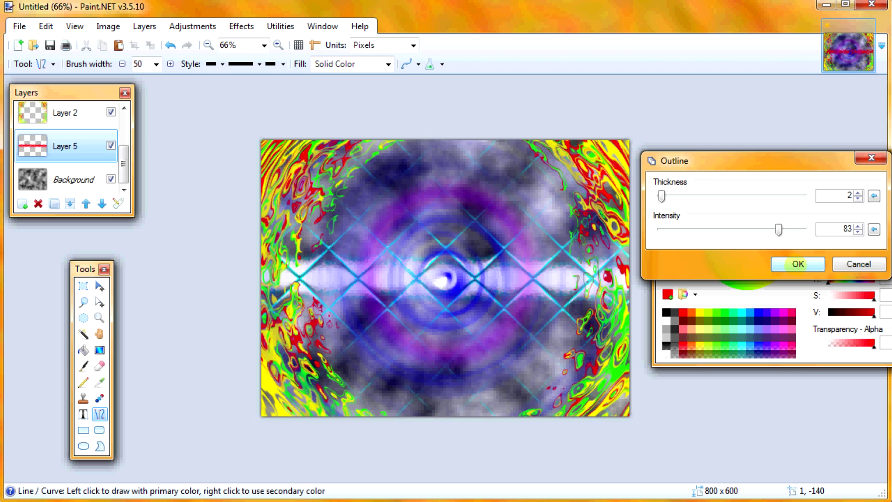
pyautogui.click(799, 264)
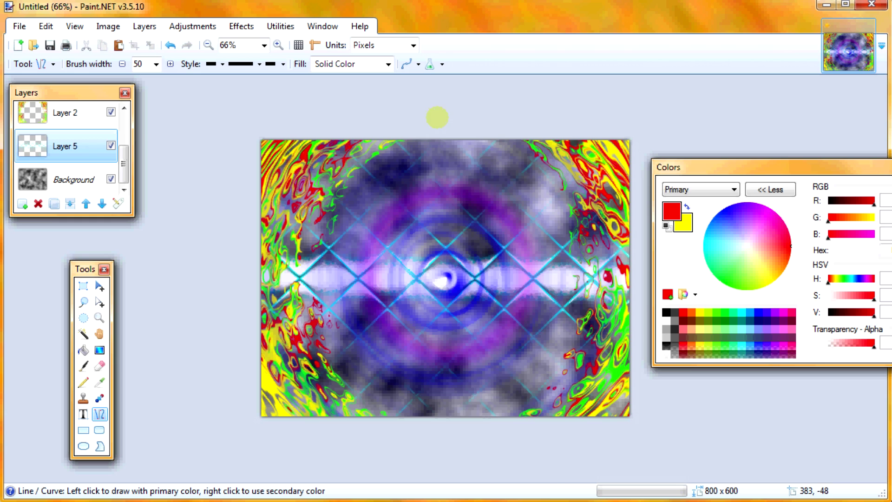
pyautogui.click(241, 26)
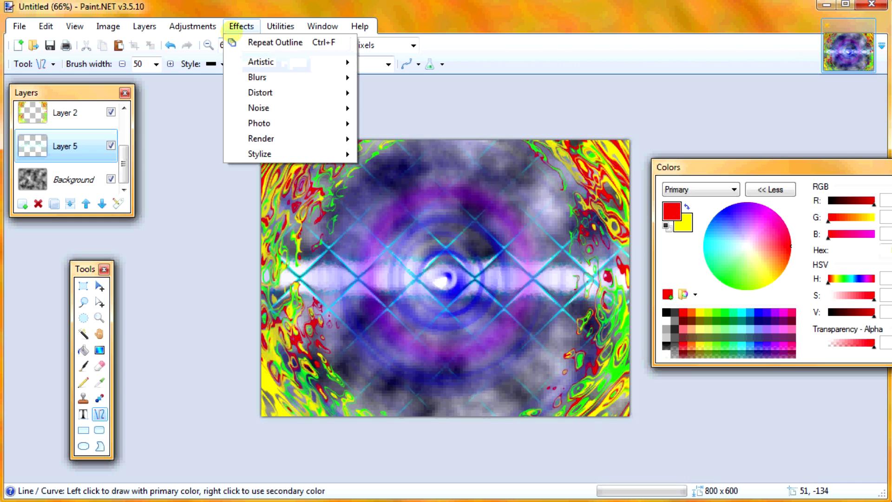
pyautogui.moveTo(274, 61)
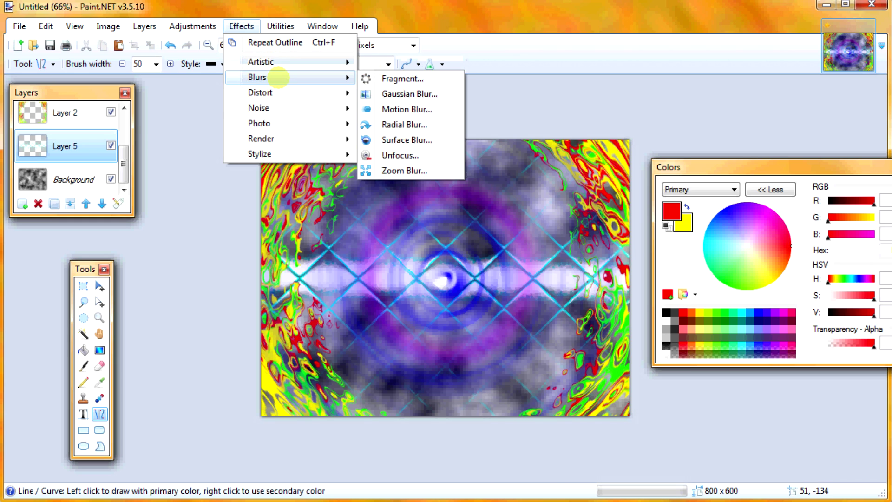
pyautogui.click(242, 26)
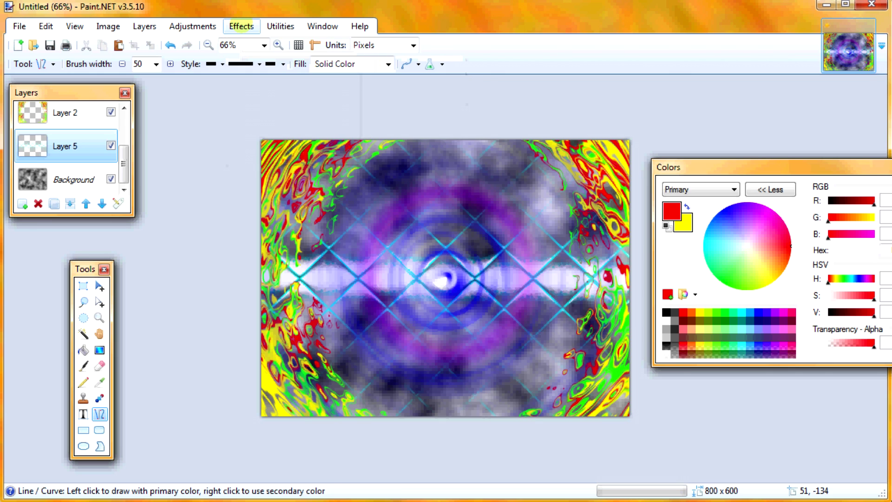
pyautogui.click(241, 26)
pyautogui.press('Down')
pyautogui.press('Down')
pyautogui.press('Down')
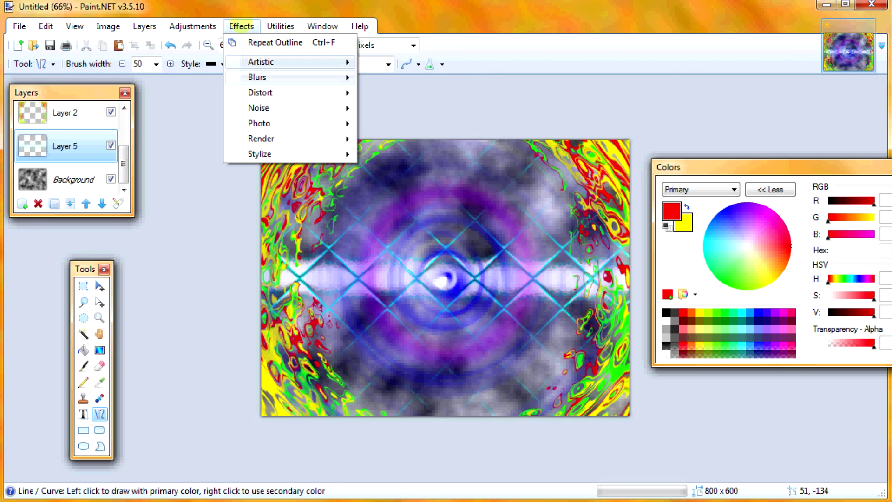
pyautogui.press('Down')
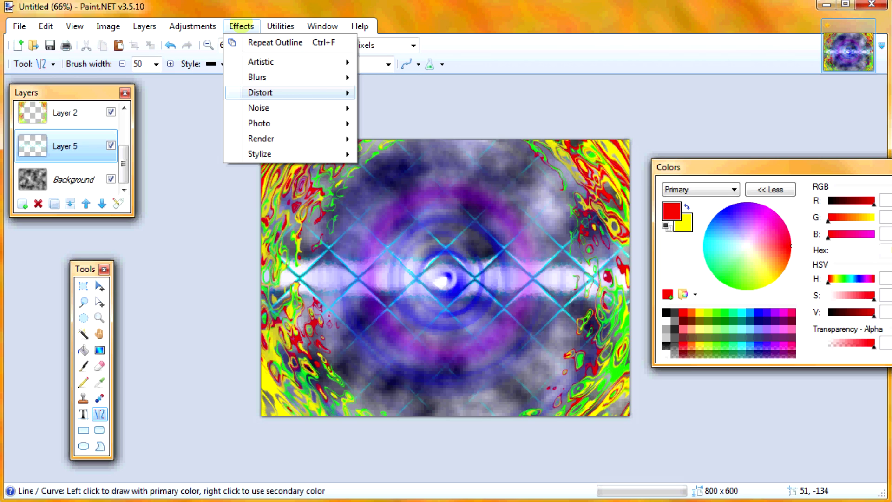
pyautogui.press('Up')
pyautogui.press('Right')
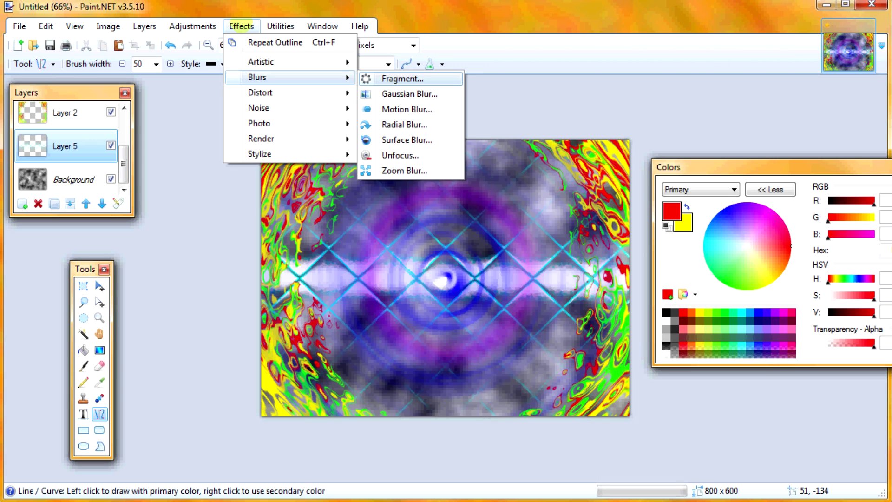
pyautogui.press('Down')
pyautogui.press('Up')
pyautogui.press('Left')
pyautogui.press('Down')
pyautogui.press('Right')
pyautogui.press('Down')
pyautogui.press('Down')
pyautogui.press('Up')
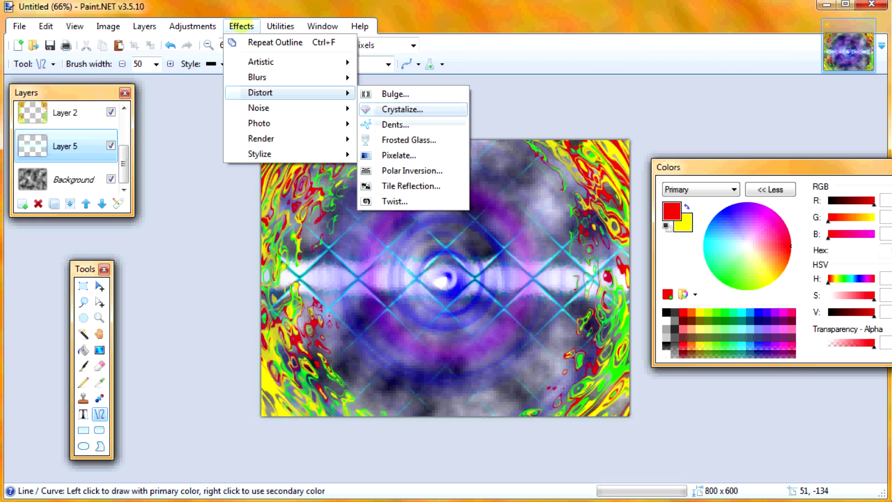
pyautogui.press('Up')
pyautogui.press('Down')
pyautogui.press('Up')
pyautogui.press('Down')
pyautogui.press('Down')
pyautogui.press('Down')
pyautogui.press('Down')
pyautogui.press('Down')
pyautogui.press('Down')
pyautogui.press('Down')
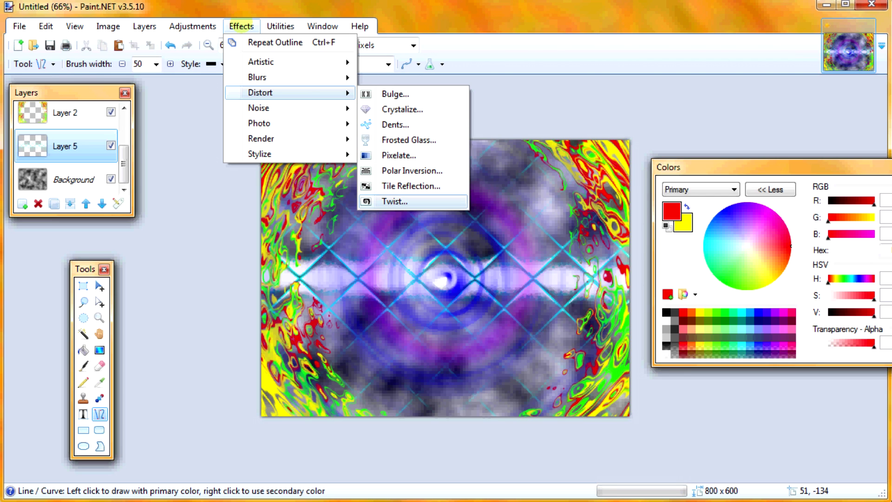
pyautogui.press('Up')
pyautogui.press('Up')
pyautogui.press('Up')
pyautogui.press('Up')
pyautogui.press('Up')
pyautogui.press('Up')
pyautogui.press('Left')
pyautogui.press('Down')
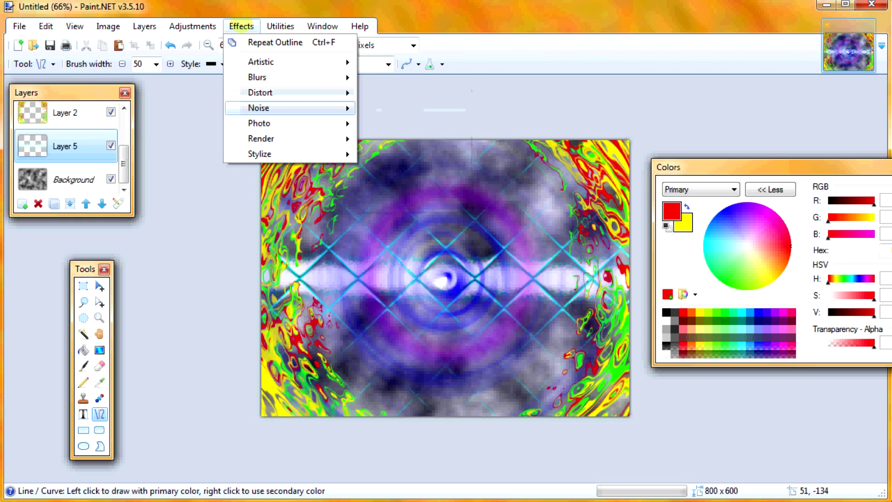
pyautogui.press('Down')
pyautogui.press('Right')
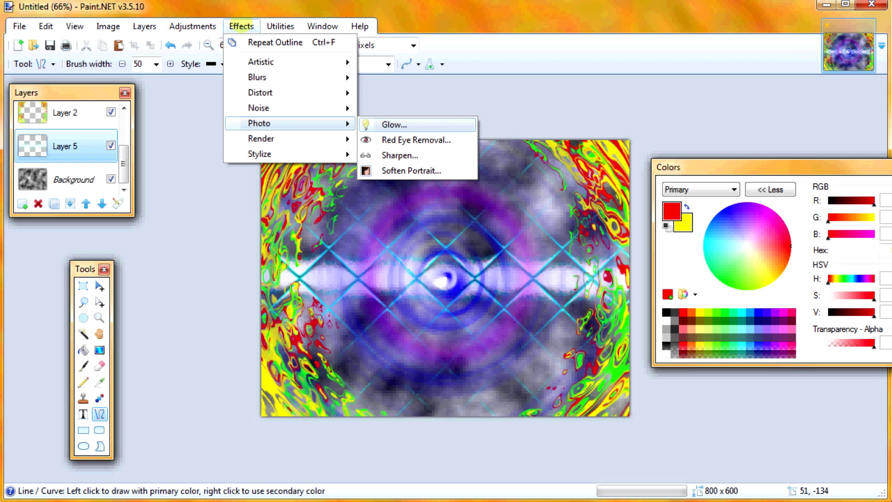
pyautogui.press('Left')
pyautogui.press('Down')
pyautogui.press('Right')
pyautogui.press('Down')
pyautogui.press('Up')
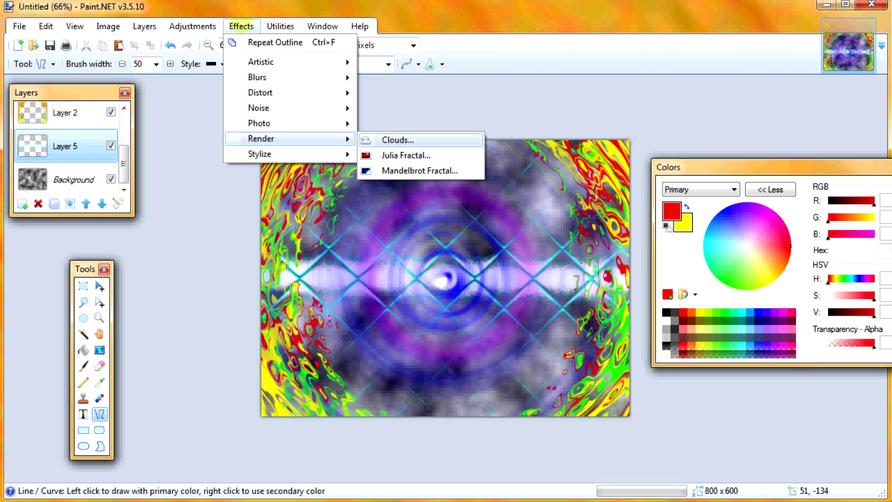
pyautogui.press('Left')
pyautogui.press('Down')
pyautogui.press('Right')
pyautogui.press('Down')
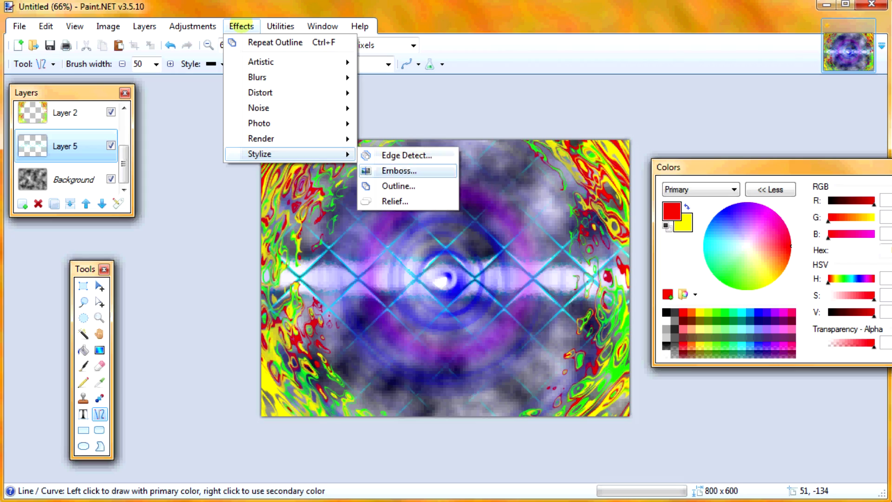
pyautogui.press('Up')
pyautogui.press('Left')
pyautogui.press('Up')
pyautogui.press('Up')
pyautogui.press('Up')
pyautogui.press('Up')
pyautogui.press('Up')
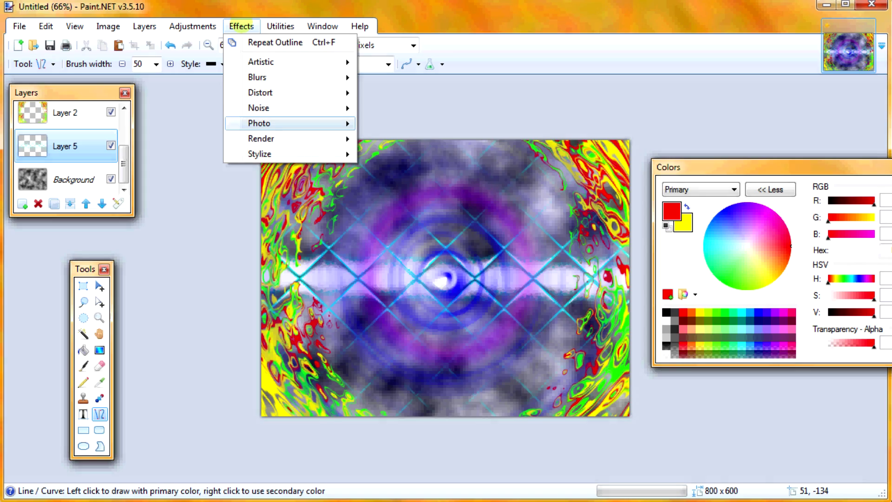
pyautogui.press('Escape')
pyautogui.press('Escape')
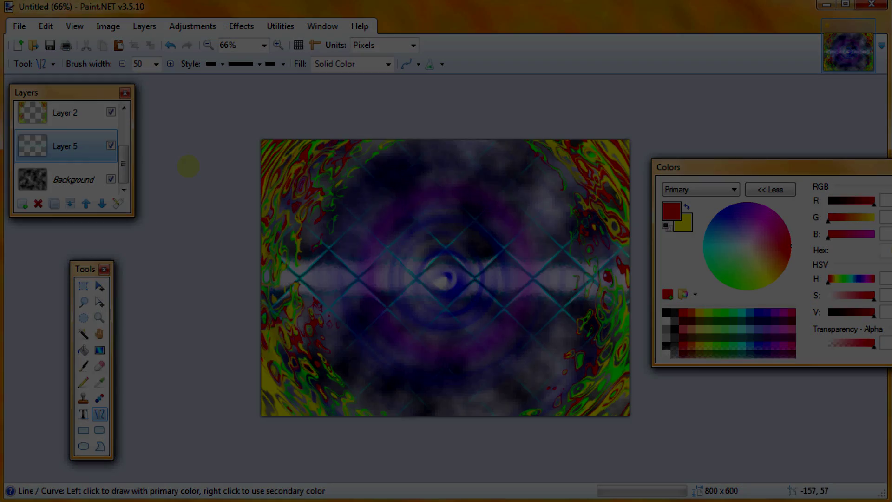